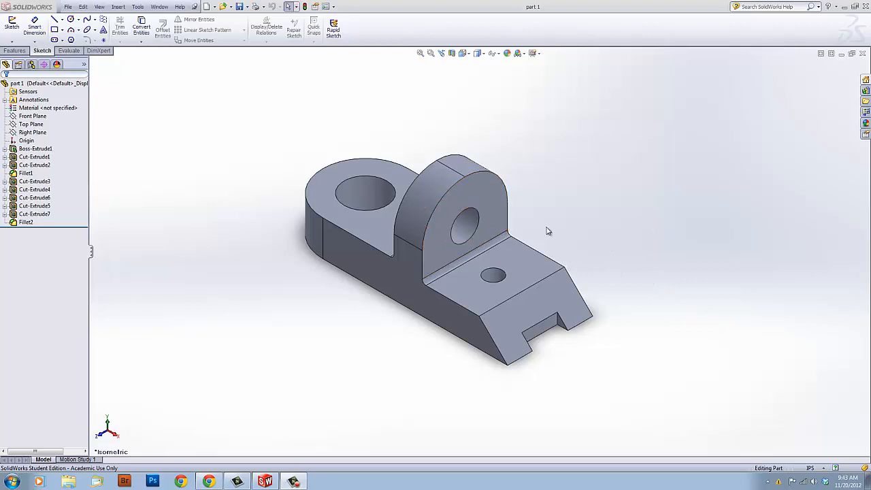
Examine the finished bracket from several angles and return it to the isometric view.
scroll(565, 231, down, 3)
scroll(453, 241, up, 3)
middle_drag(355, 226, 720, 242)
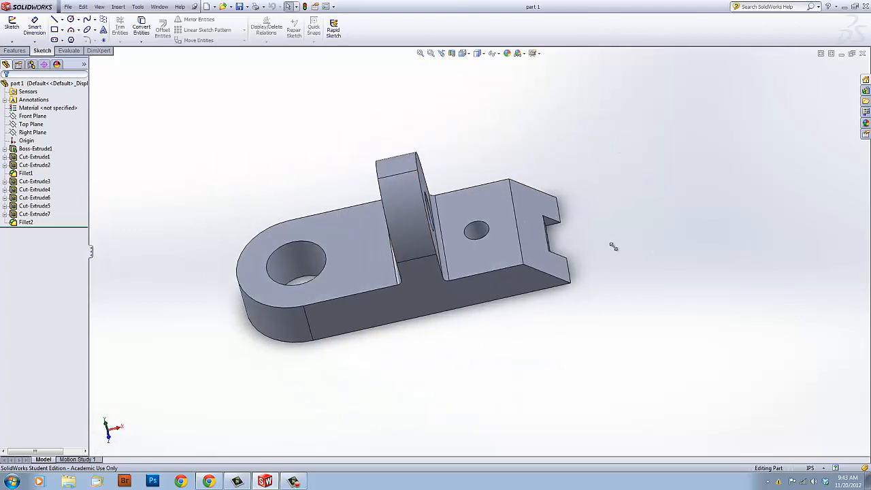
key(space)
click(642, 318)
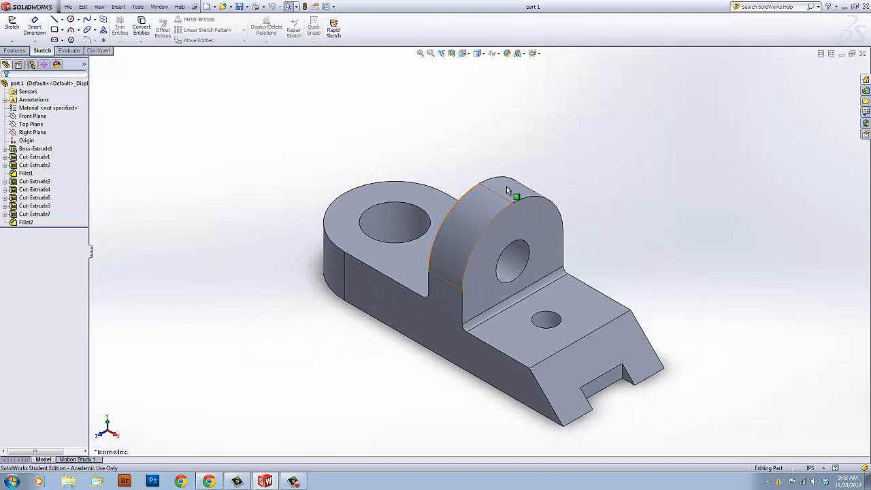
Tile the finished bracket's window to the left half of the workspace.
click(842, 54)
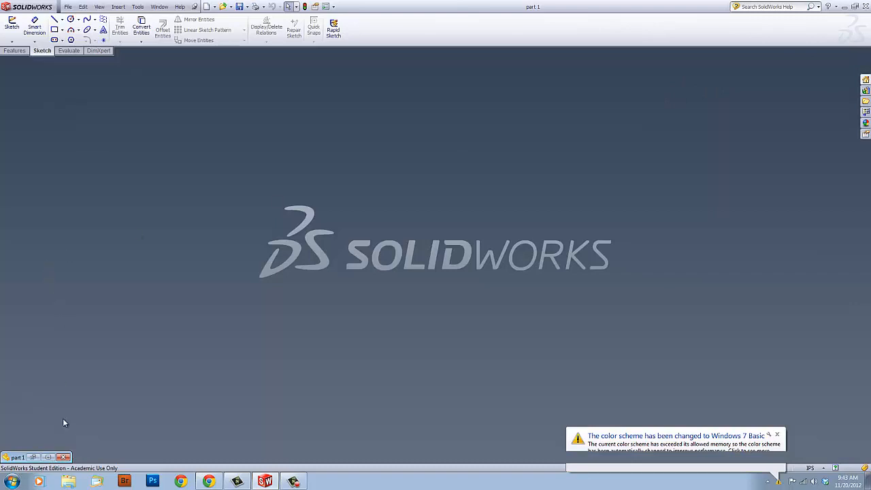
click(47, 457)
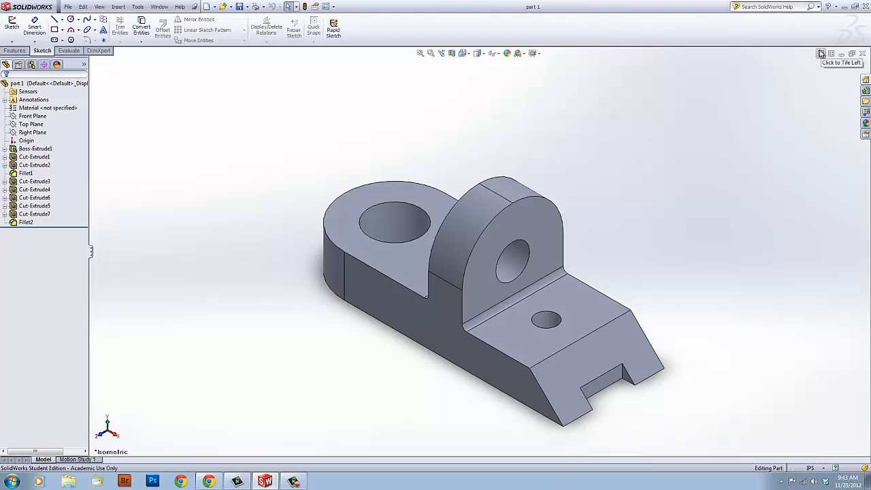
click(820, 53)
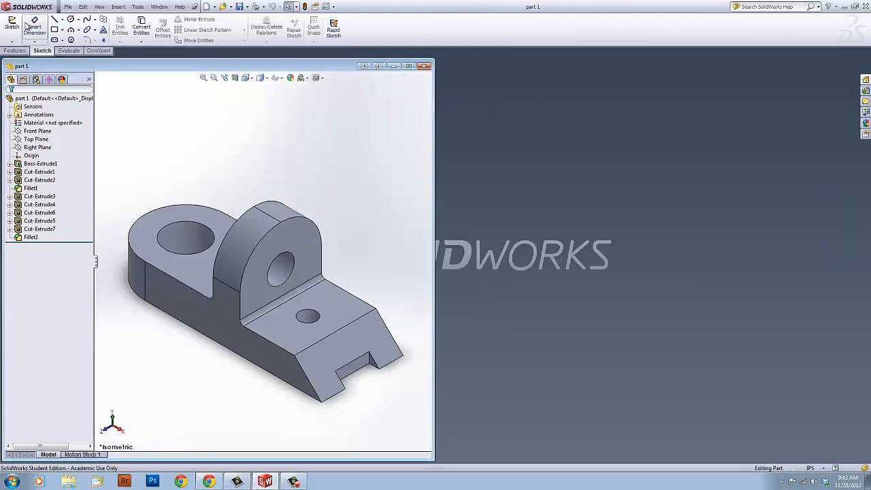
Create a new part document and tile its window to the right, beside the finished bracket.
click(68, 7)
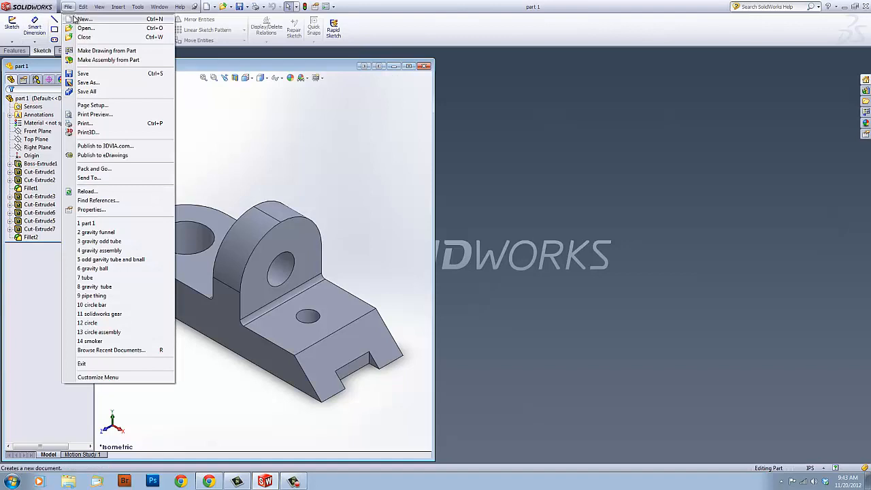
click(80, 19)
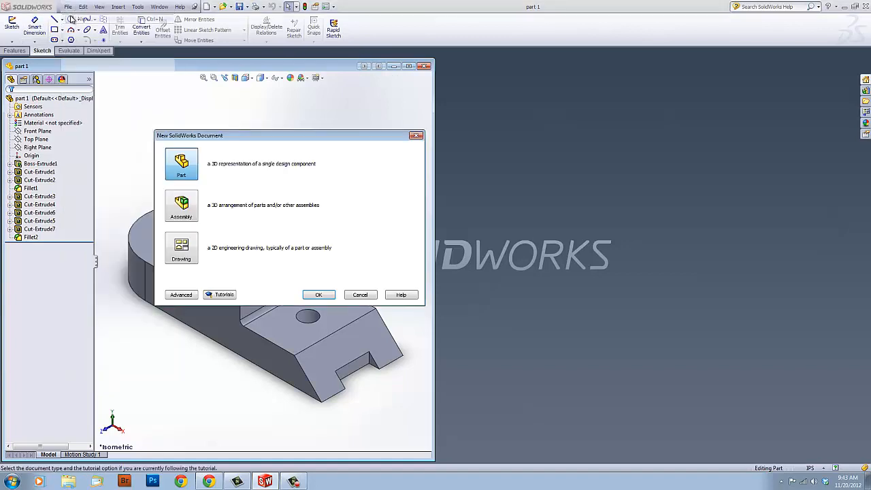
click(319, 296)
click(831, 53)
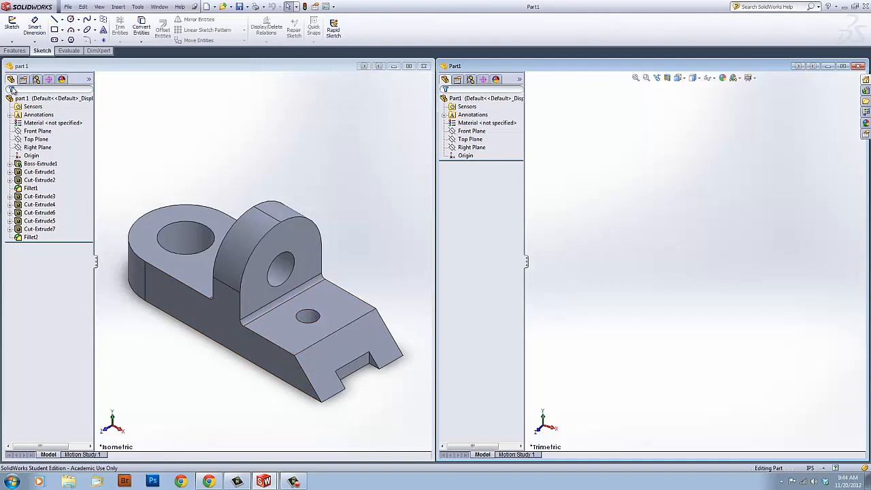
Sketch a corner rectangle about 2.73 by 2.47 in on the Top Plane, starting at the origin.
click(54, 30)
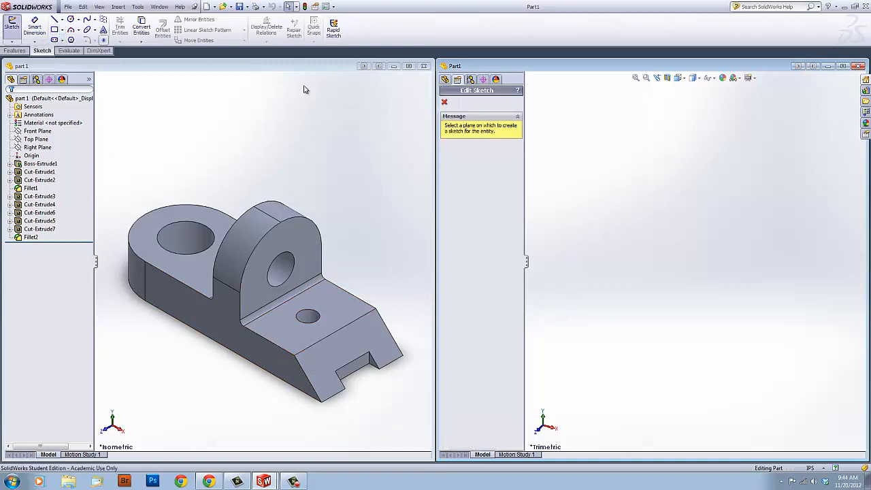
click(589, 250)
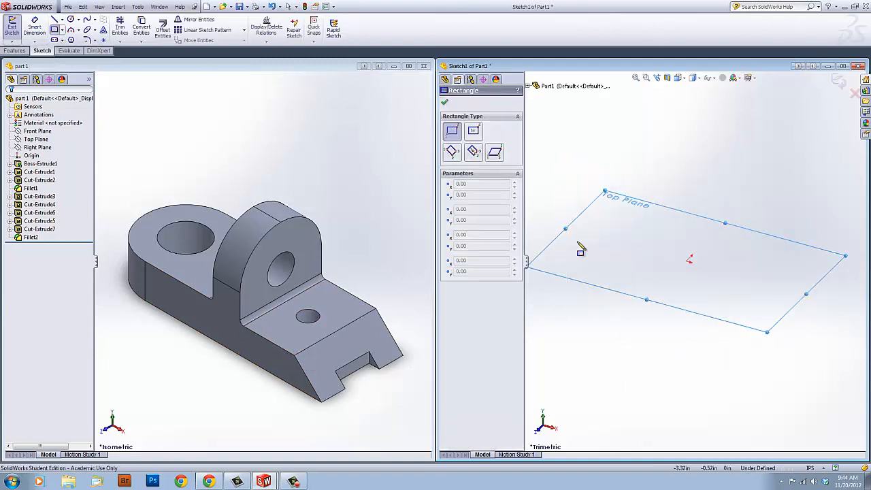
click(686, 262)
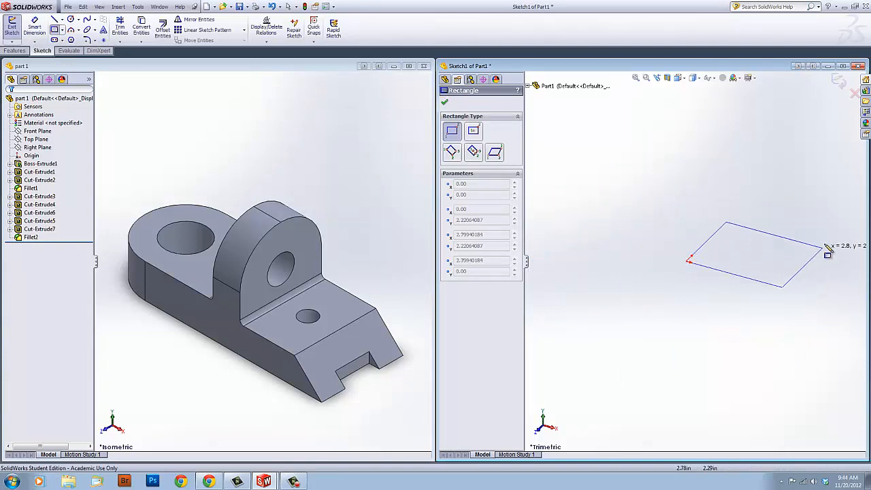
click(824, 242)
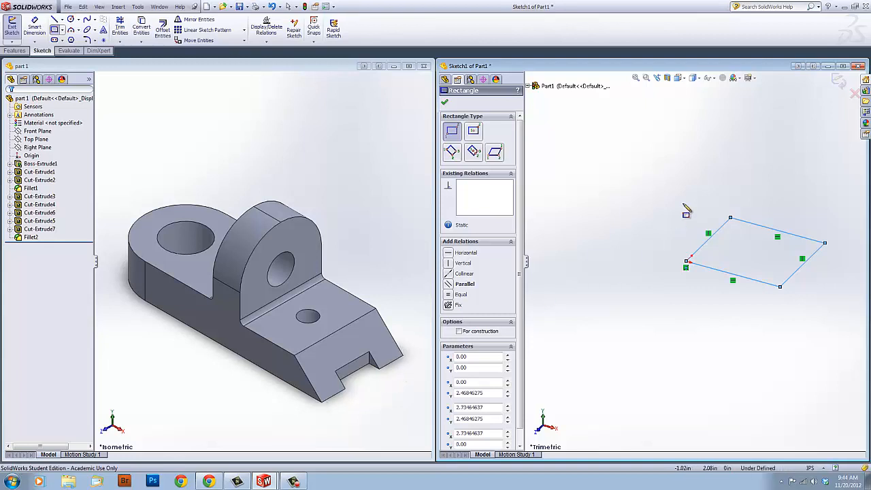
Dimension the base rectangle to 8 in long and 3 in wide.
right_drag(649, 233, 657, 191)
click(768, 232)
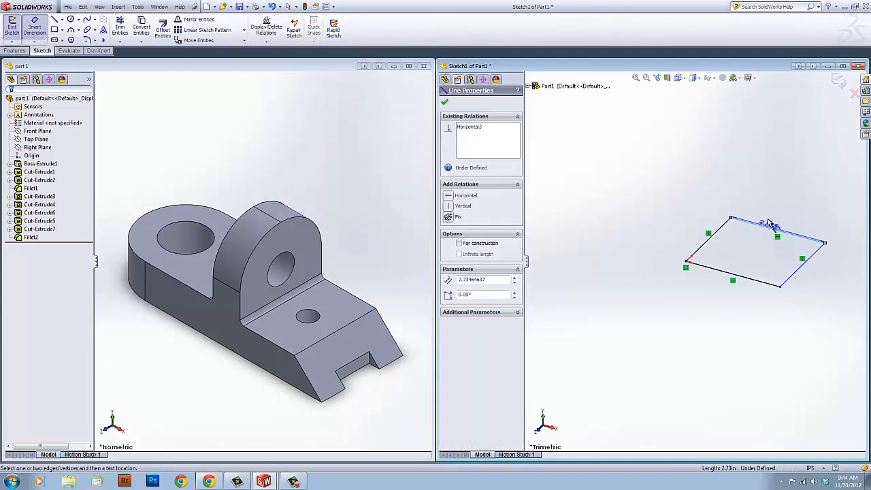
click(776, 204)
text(8)
key(Return)
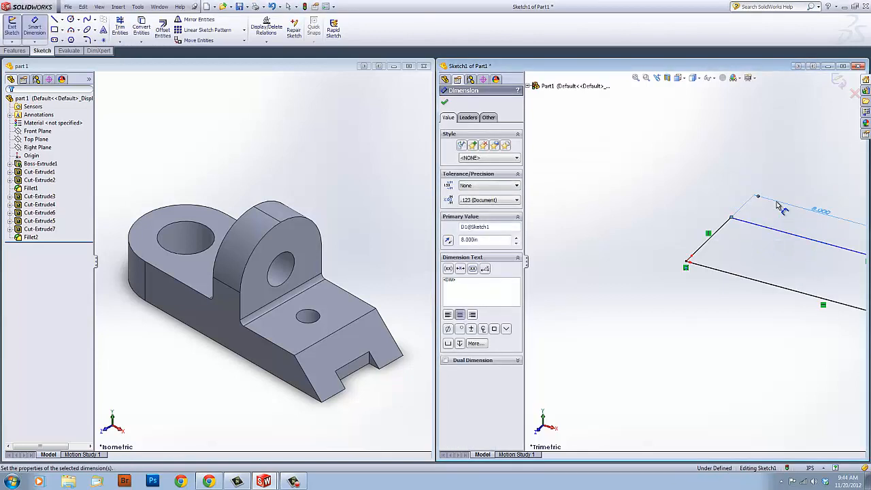
click(684, 215)
click(684, 214)
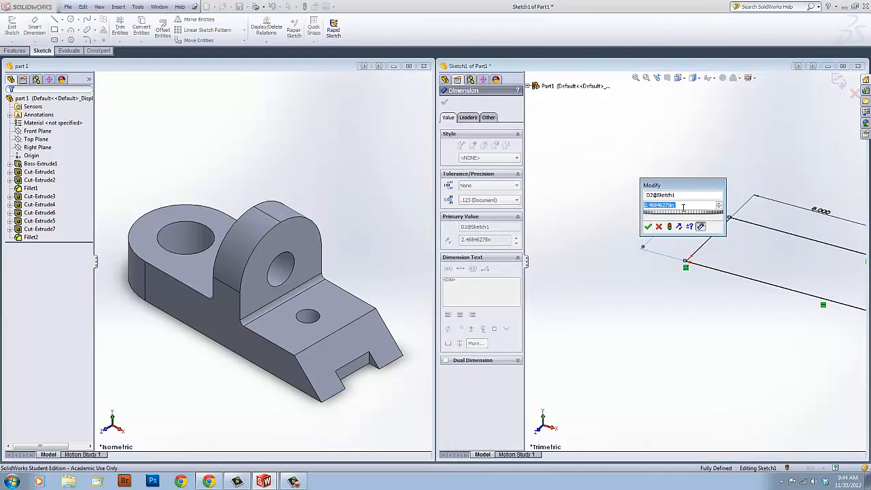
text(3)
click(656, 225)
click(754, 239)
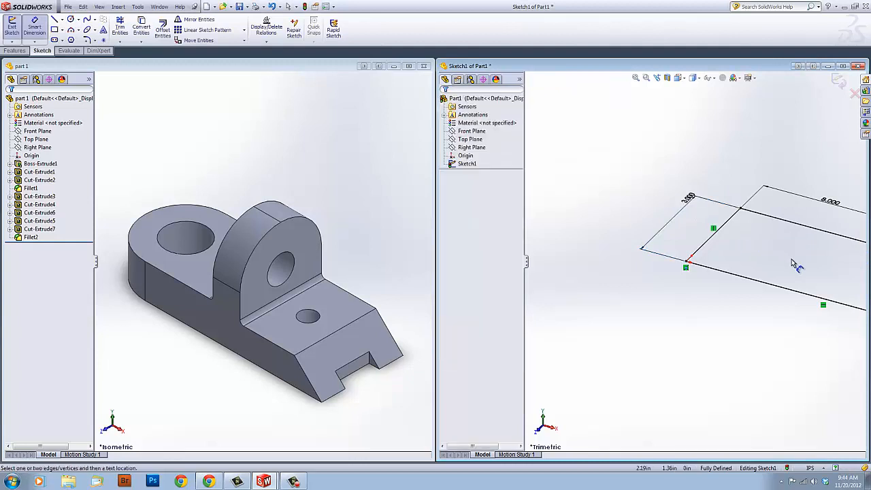
key(f)
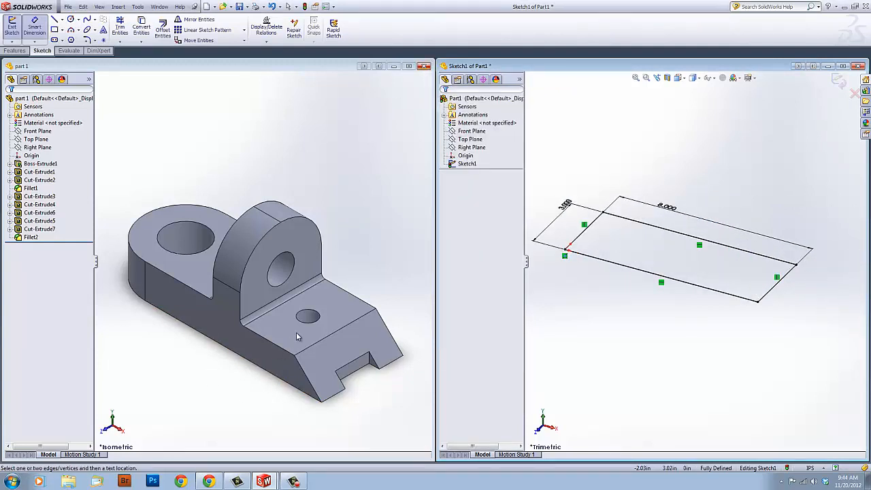
Extrude the 8 by 3 in rectangle as a boss with a blind depth of 1 in.
click(15, 50)
click(15, 30)
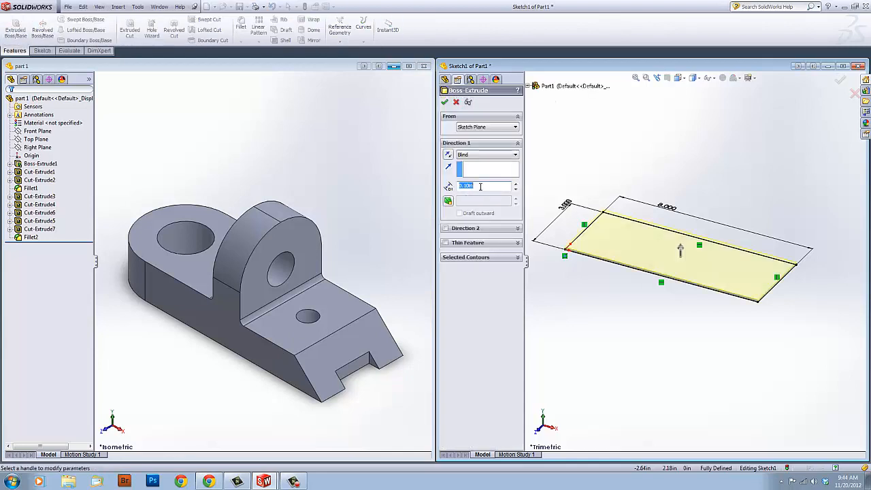
text(1)
key(Return)
key(Return)
click(653, 175)
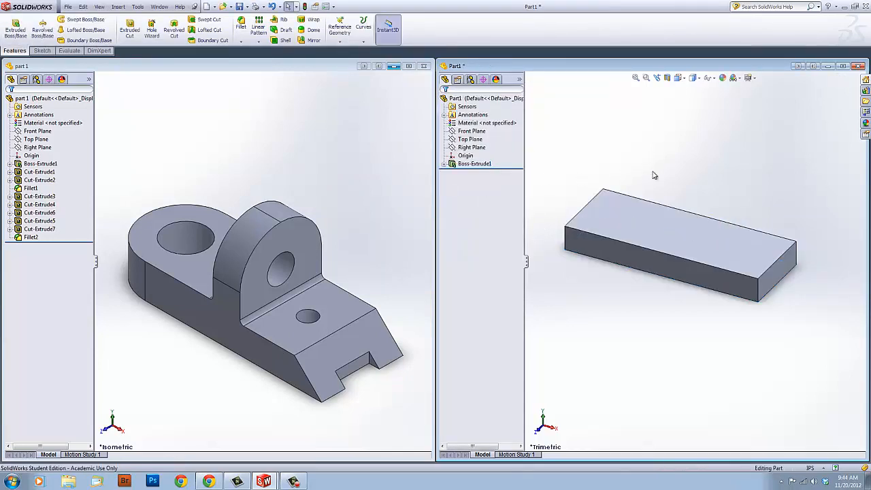
Sketch a corner rectangle on the block's top face, spanning its full width from the end nearest the origin.
scroll(673, 255, down, 3)
scroll(713, 261, up, 3)
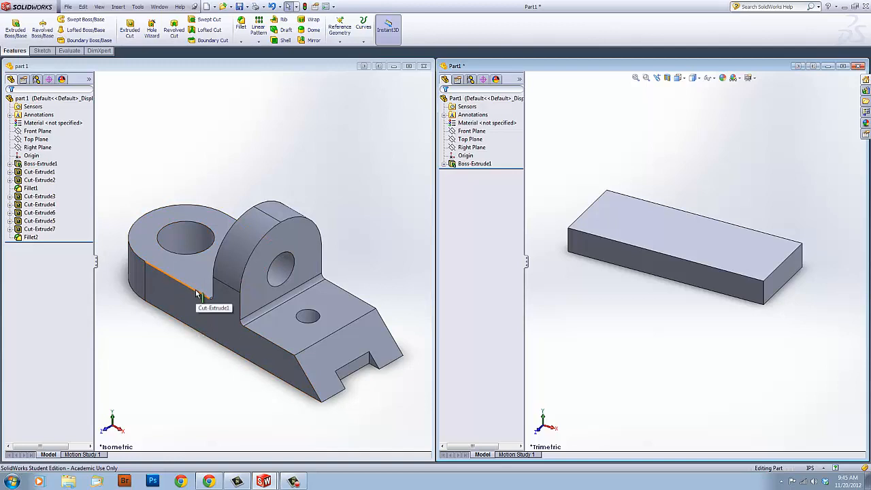
click(658, 219)
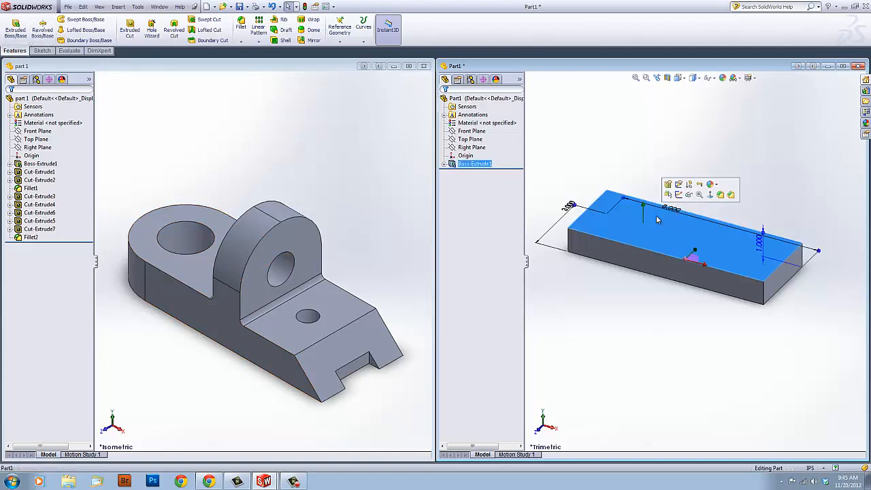
click(678, 195)
right_drag(683, 228, 681, 245)
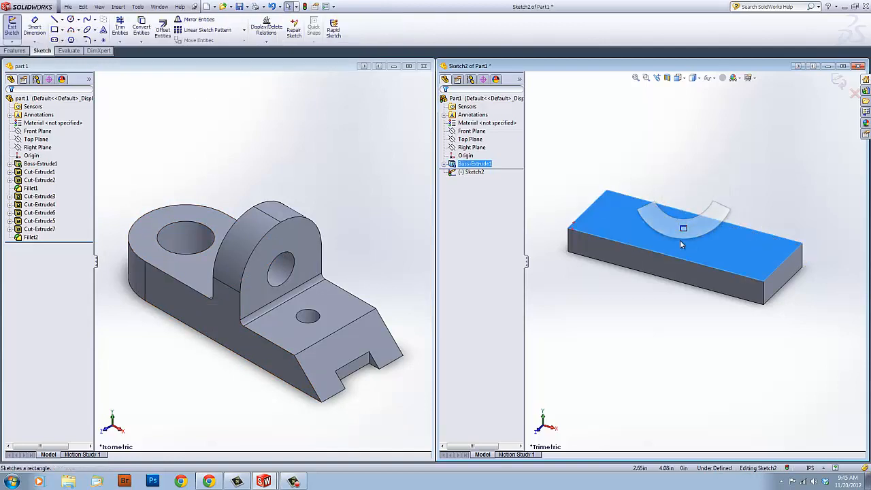
click(574, 224)
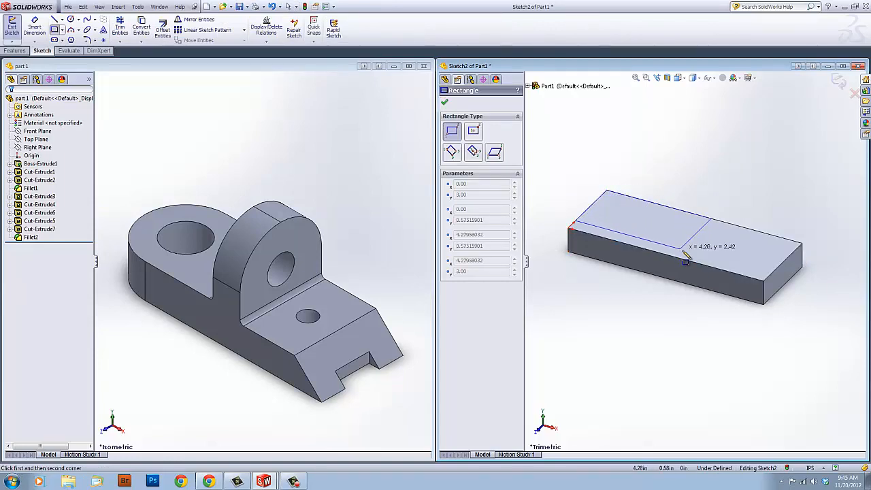
click(702, 264)
Dimension the top-face rectangle's long side to 5 in.
right_drag(708, 282, 711, 251)
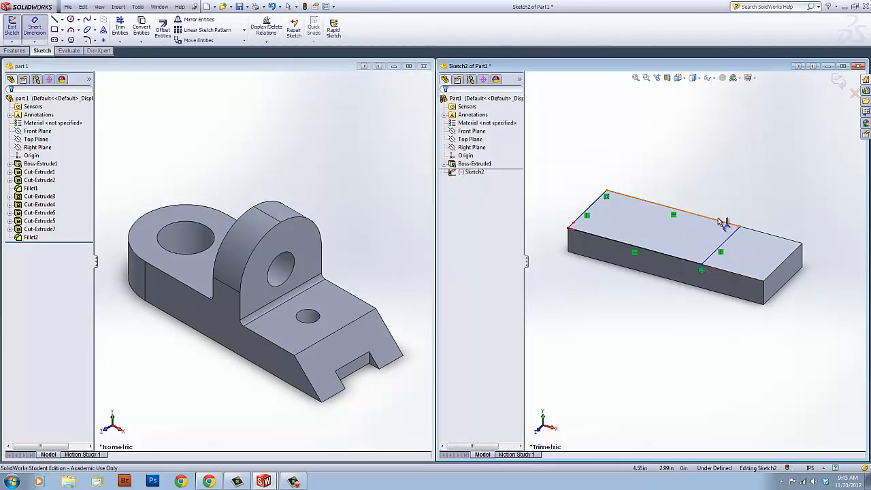
click(719, 219)
click(722, 193)
text(5.000in)
key(Return)
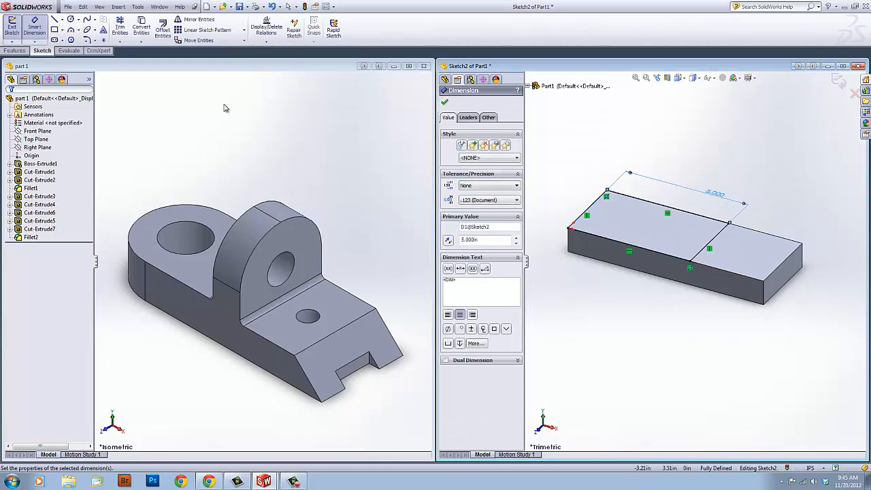
Extrude the 5 in rectangle upward 0.25 in, merged with the base block.
click(15, 50)
click(15, 29)
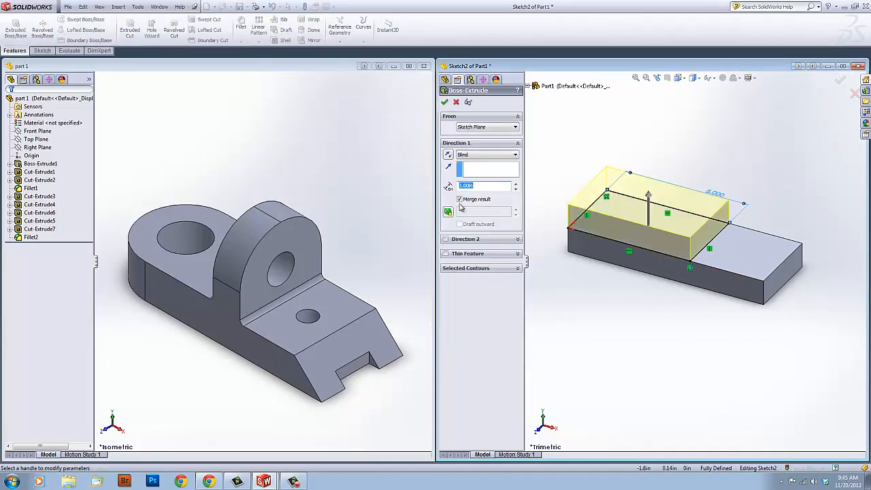
text(.5)
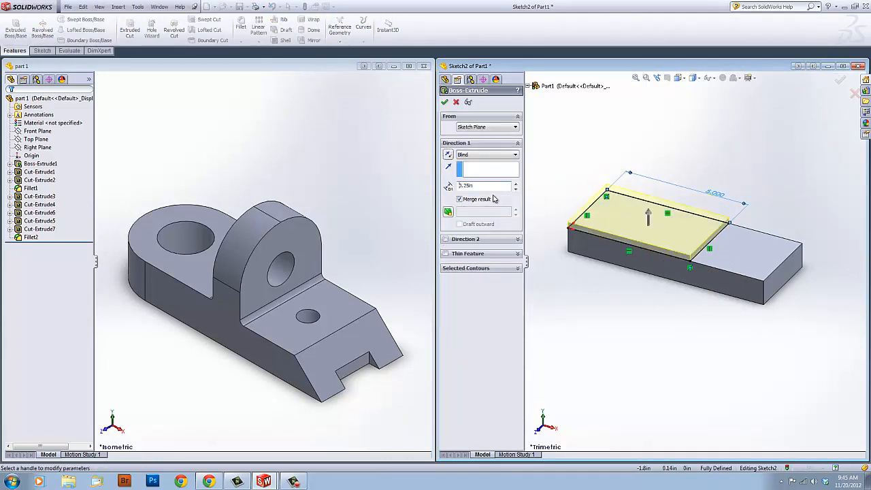
key(Return)
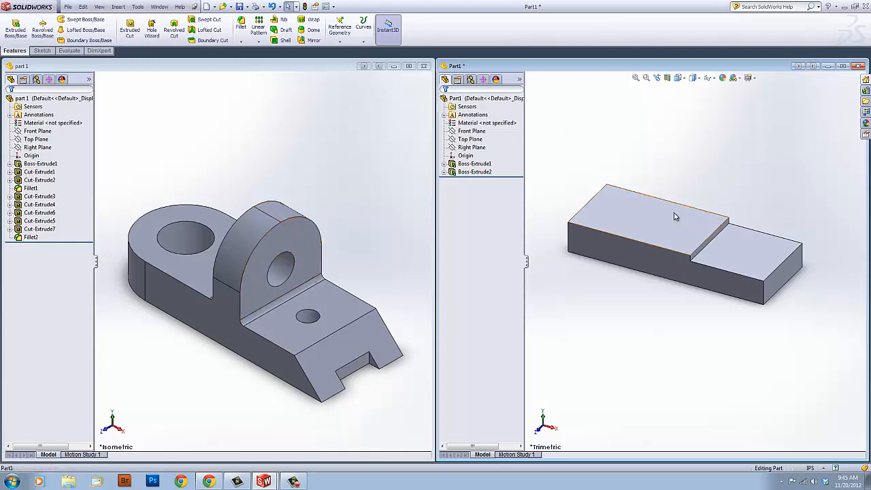
Sketch a full-width rectangle about 1.15 in long on the raised top face, starting from the step's edge.
click(695, 203)
click(709, 184)
right_drag(691, 169, 693, 211)
click(724, 222)
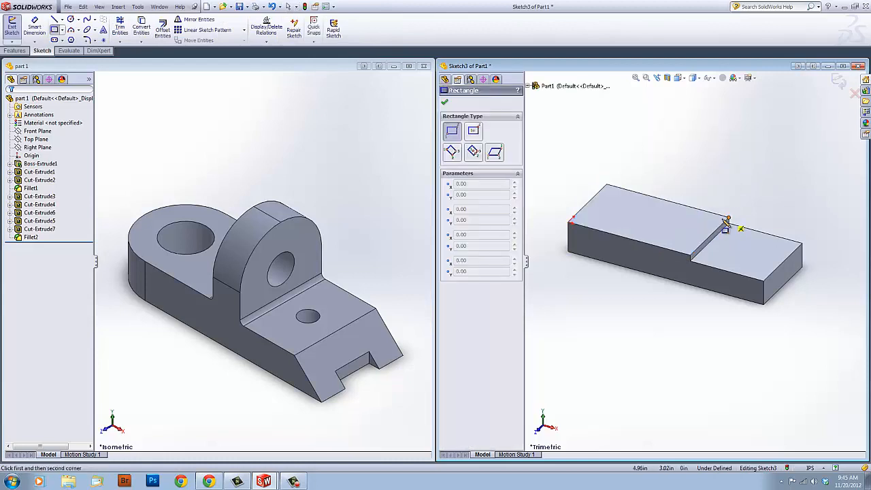
click(663, 248)
Dimension the rectangle beside the step's edge to 1 in along the block's length.
right_drag(670, 247, 693, 196)
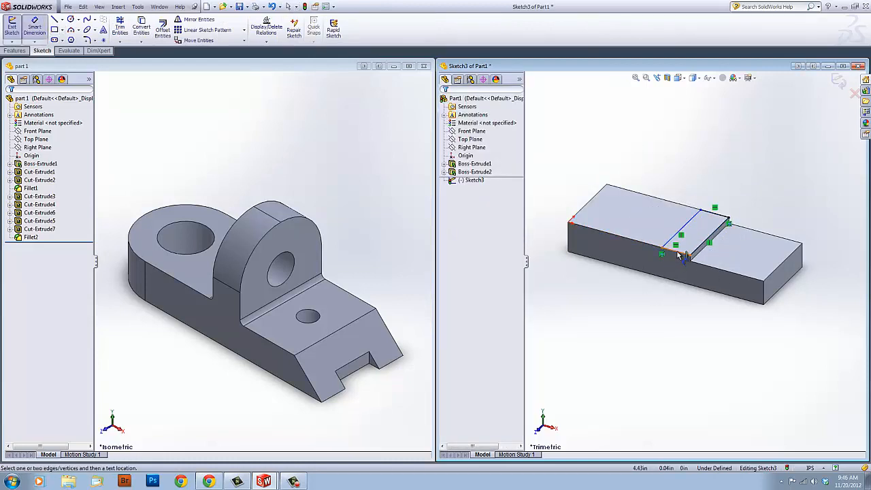
click(679, 252)
click(661, 279)
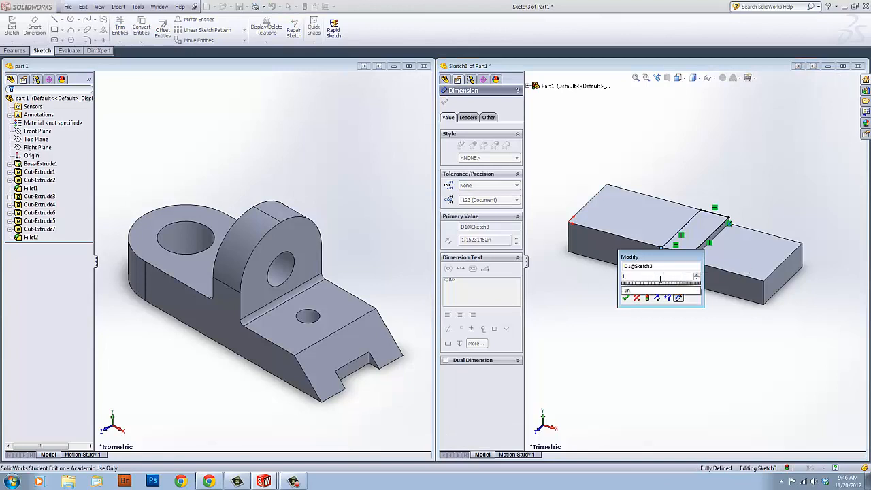
key(Return)
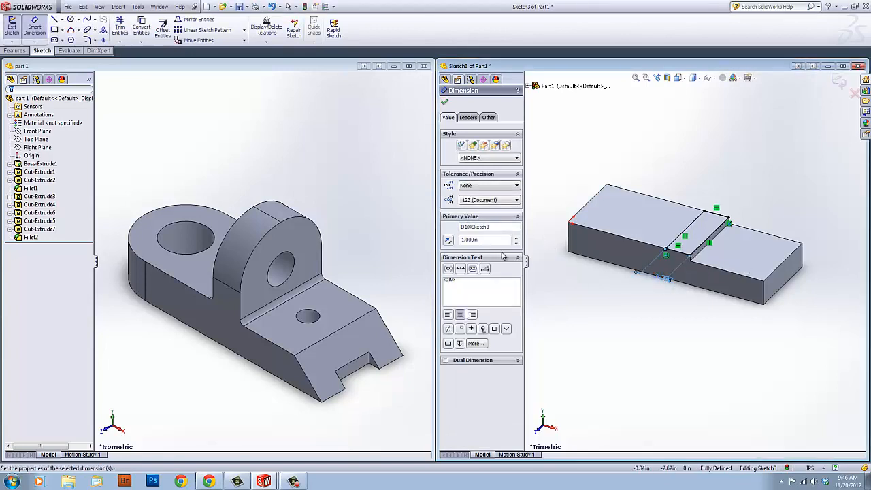
Try a subtraction from 3.5 that gives 2.25 in as the rectangle's dimension, and set it back to 1 in.
double_click(491, 239)
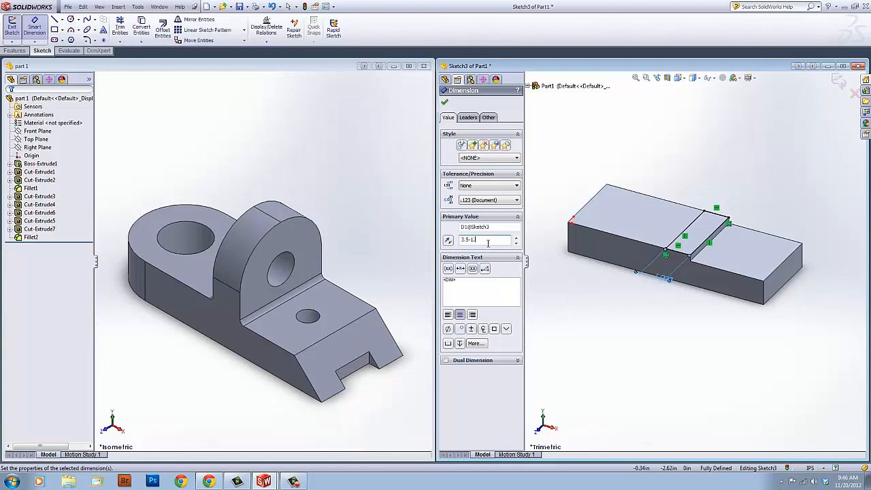
key(Return)
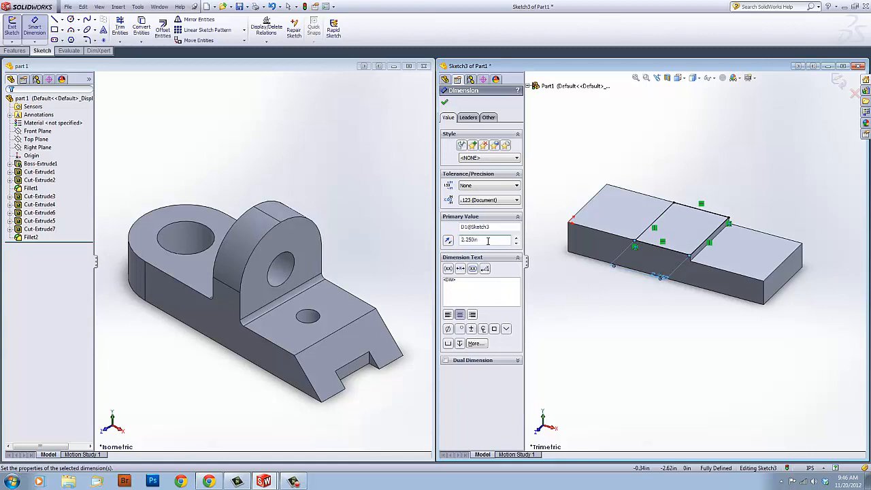
drag(488, 241, 444, 240)
text(1)
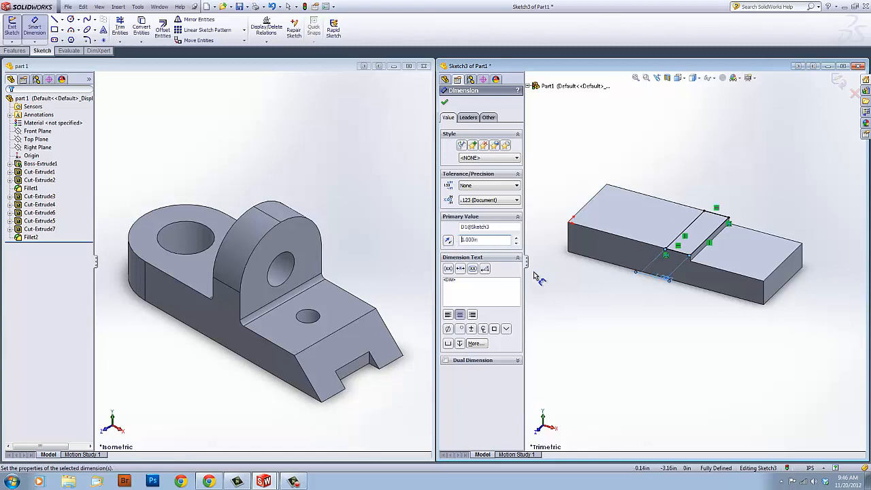
Extrude the 1 in rectangle upward 2.25 in as an upright, merged with the block.
click(608, 331)
click(15, 51)
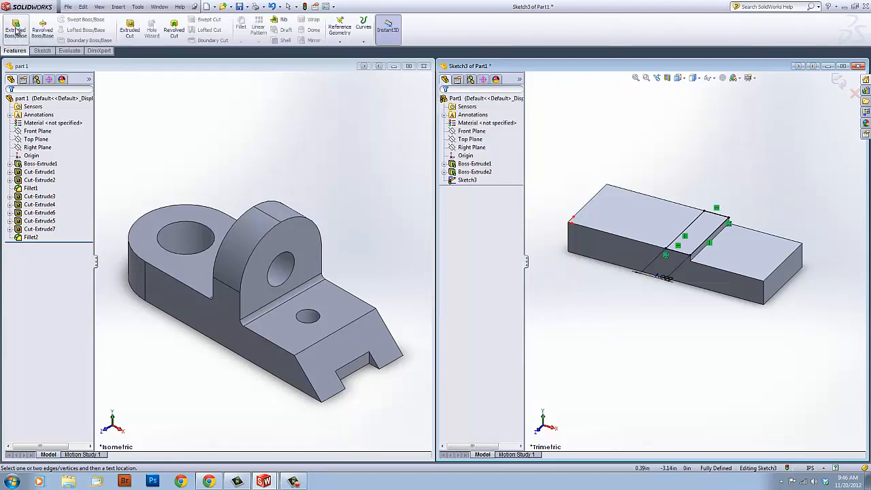
click(15, 30)
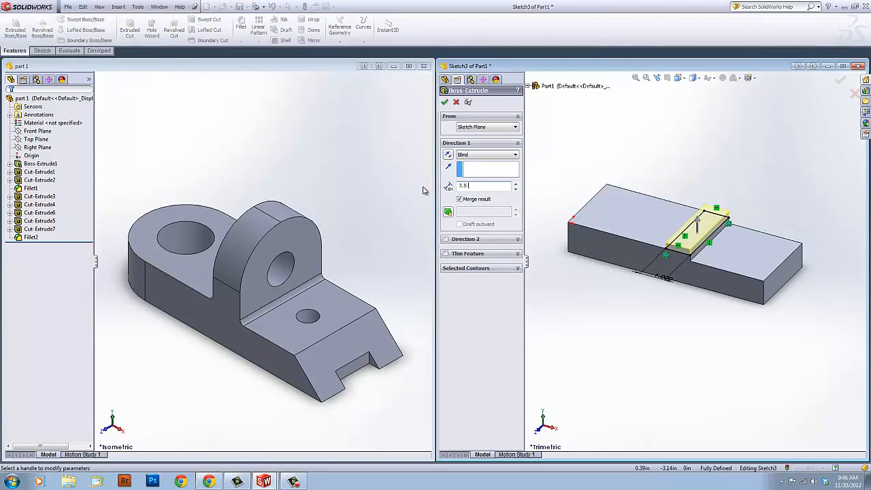
key(Return)
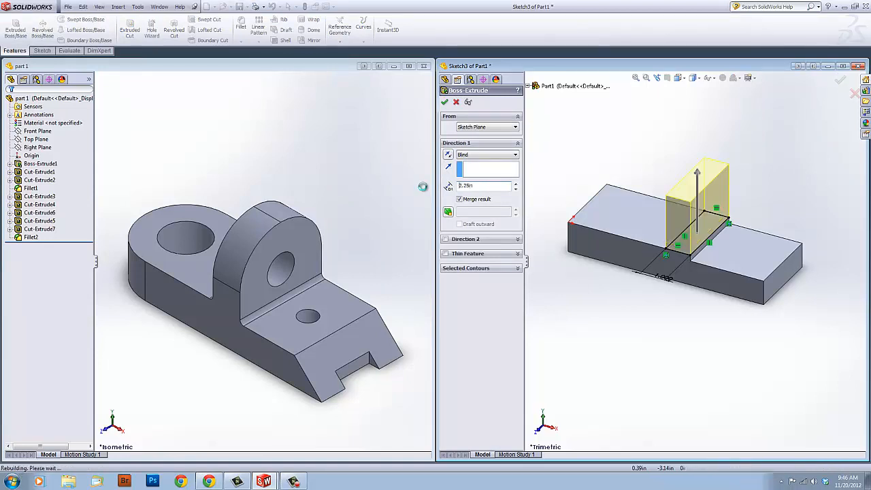
key(Return)
middle_drag(662, 194, 662, 215)
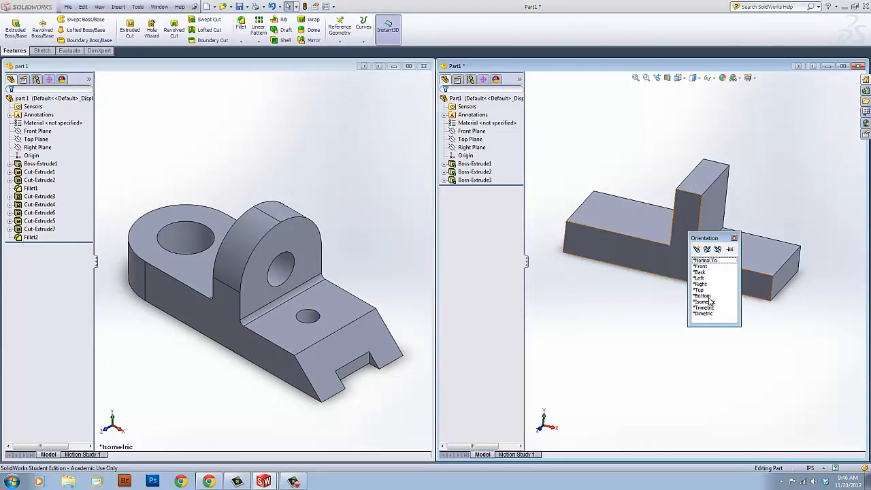
click(707, 296)
click(721, 365)
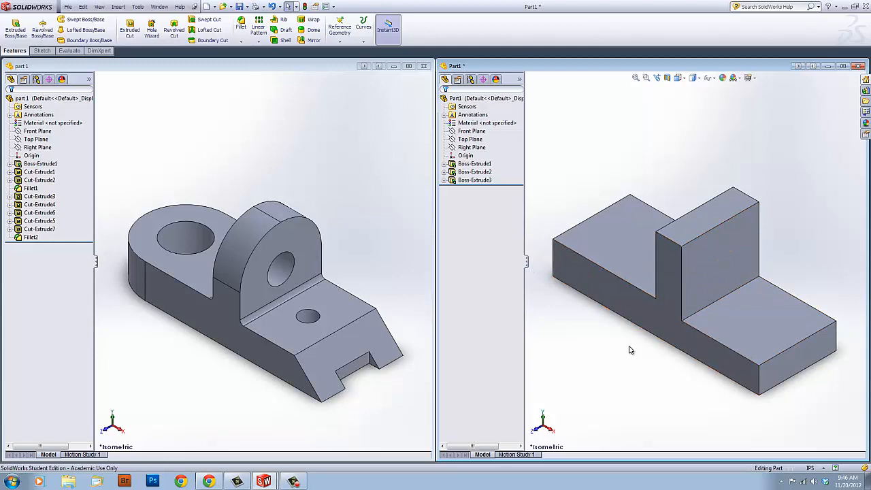
Sketch a diagonal line about 1.26 in long on the block's long side face, from the lower end corner to the top edge.
middle_drag(333, 351, 362, 334)
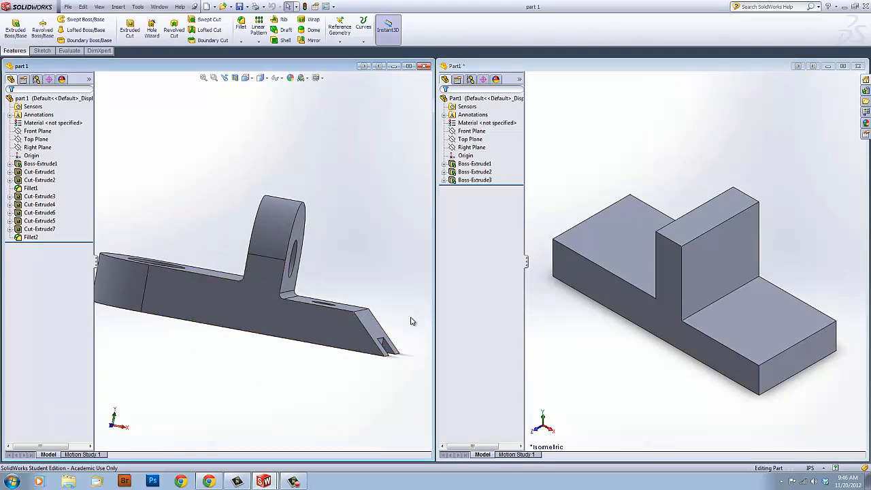
key(ctrl+7)
middle_drag(707, 349, 779, 293)
click(778, 293)
click(809, 265)
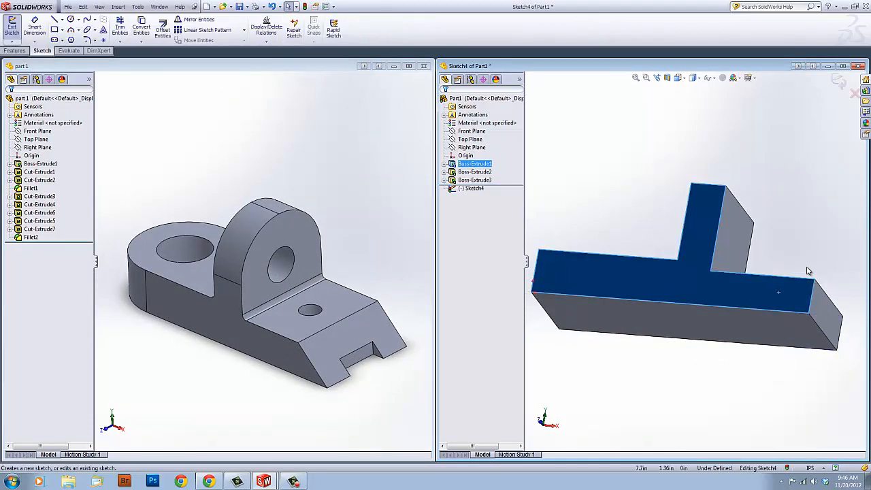
key(space)
click(797, 328)
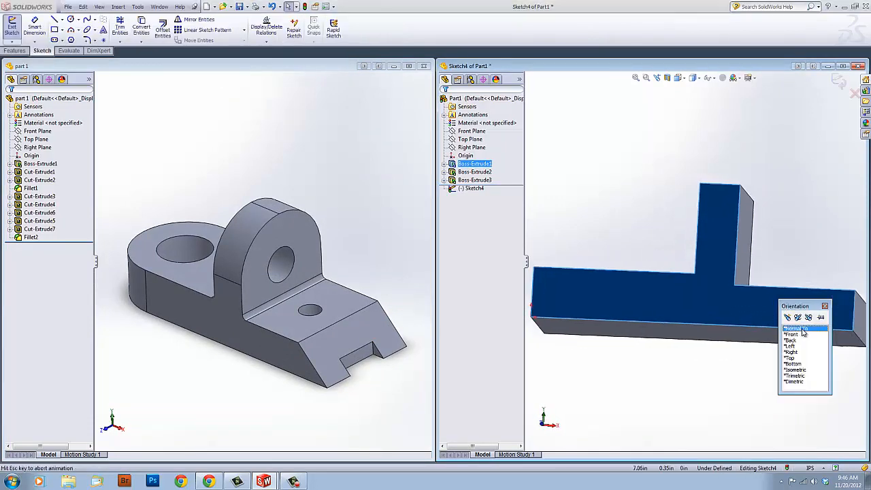
scroll(815, 302, down, 2)
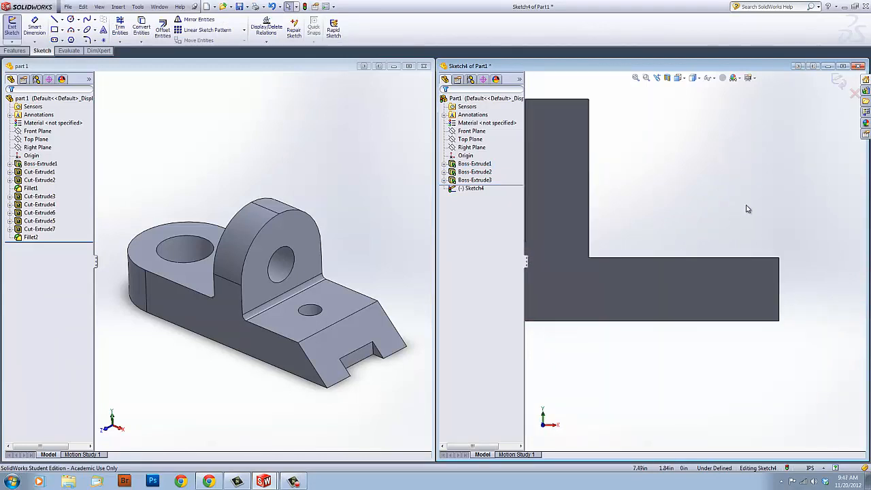
key(l)
click(779, 321)
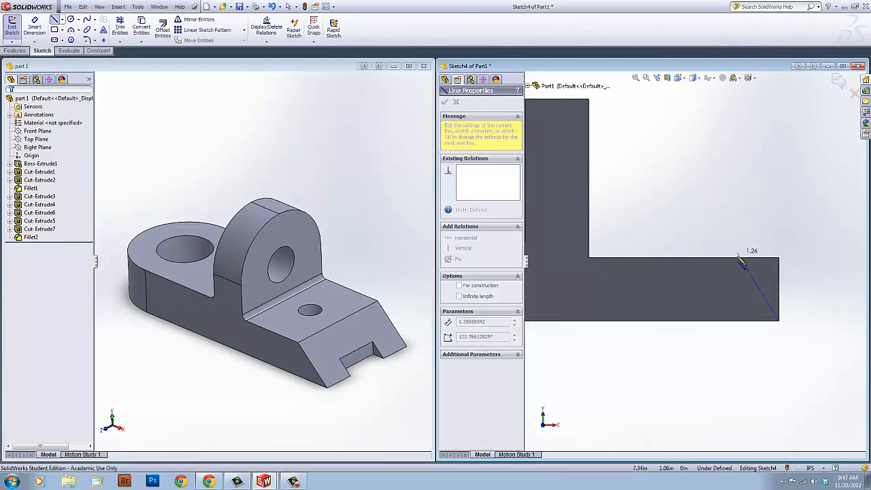
click(738, 258)
Dimension the angle between the diagonal line and the block's vertical end edge to 45°.
right_drag(776, 257, 781, 170)
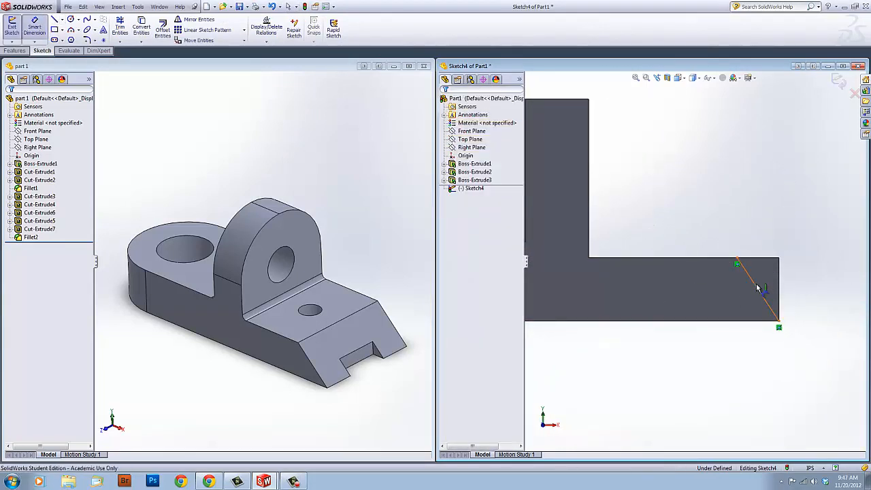
click(758, 287)
click(780, 291)
click(766, 231)
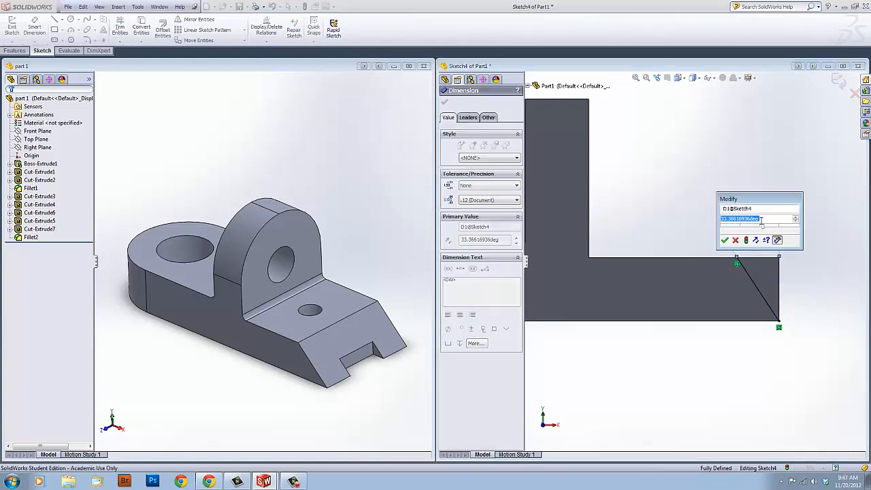
text(45)
key(Return)
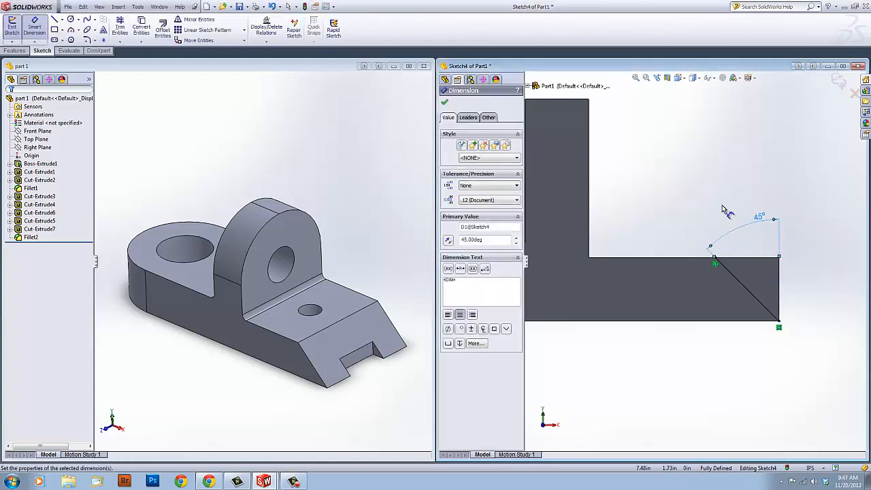
click(631, 174)
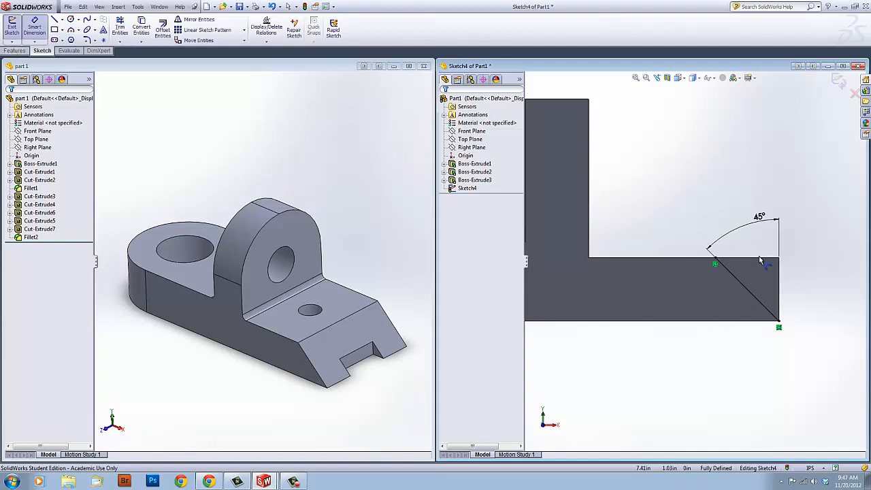
Cut the block's end along the 45° line, Through All in both directions, with the side to cut flipped to remove the outer corner.
click(14, 51)
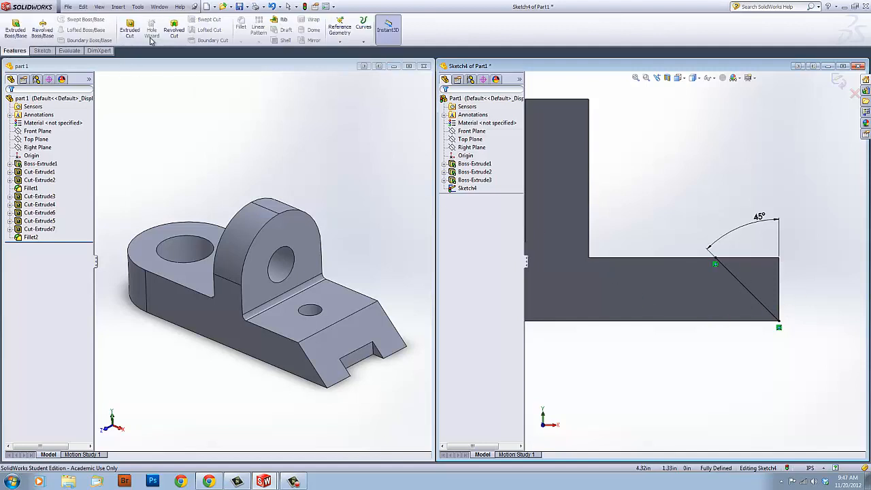
click(129, 29)
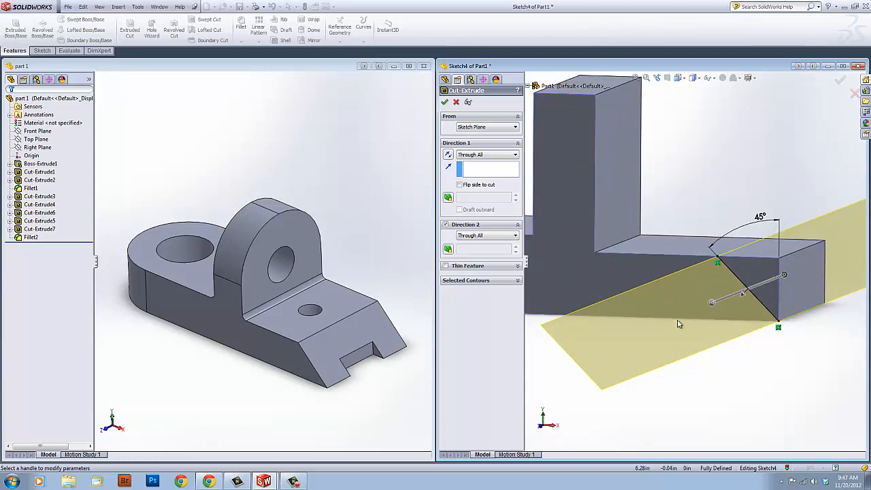
middle_drag(679, 323, 712, 283)
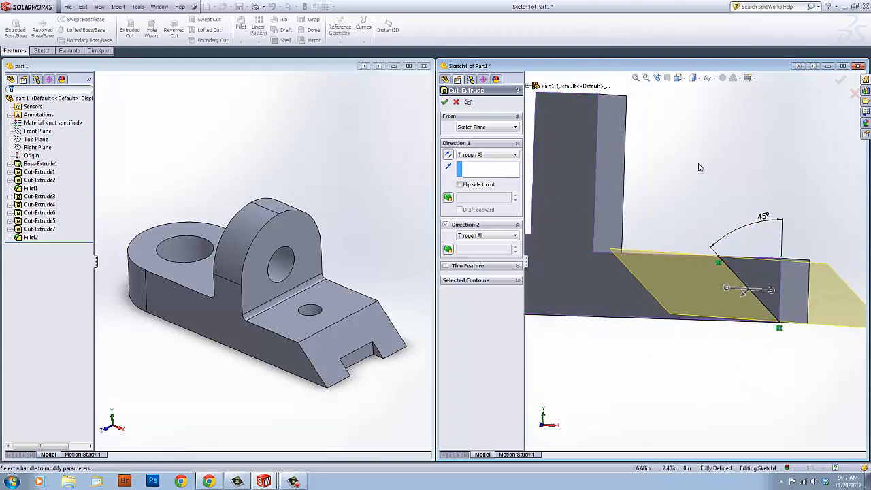
middle_drag(647, 201, 683, 231)
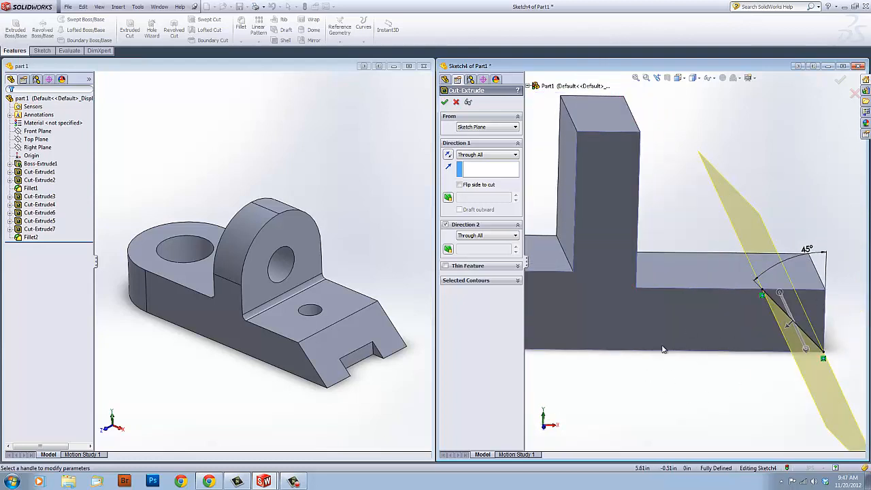
mouse_move(739, 367)
middle_down()
mouse_move(726, 362)
mouse_move(734, 365)
middle_up()
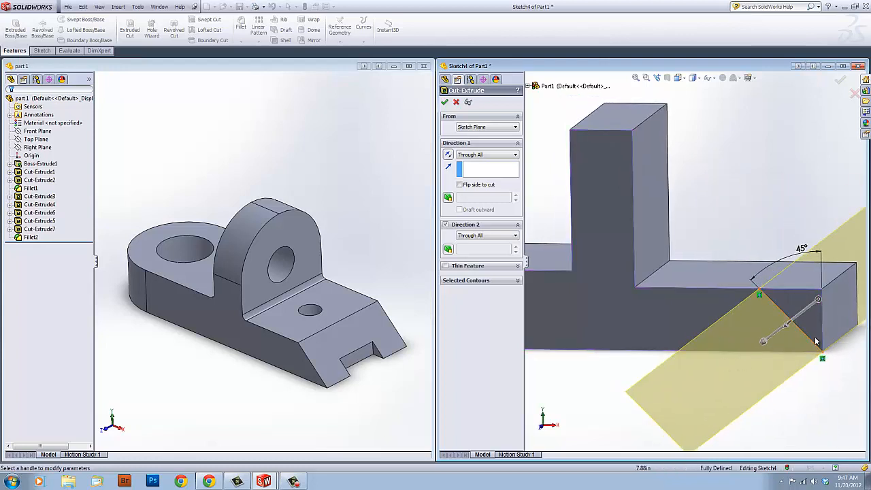
click(782, 327)
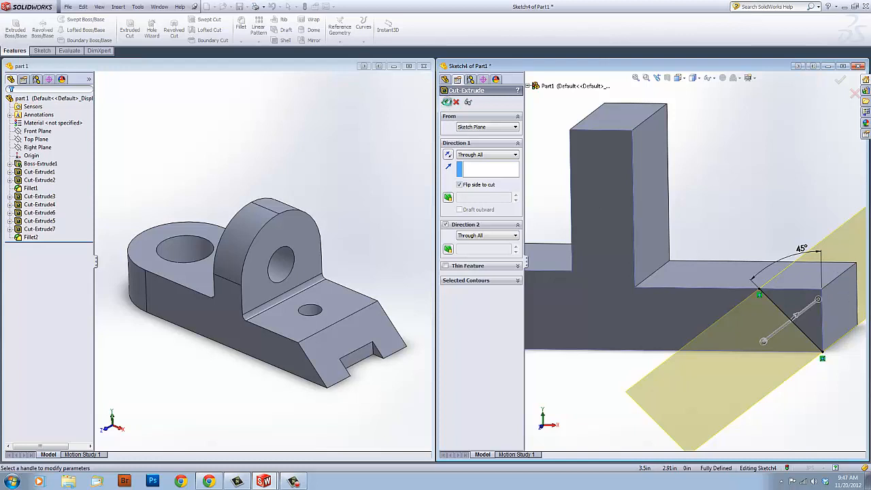
key(Return)
scroll(727, 246, up, 4)
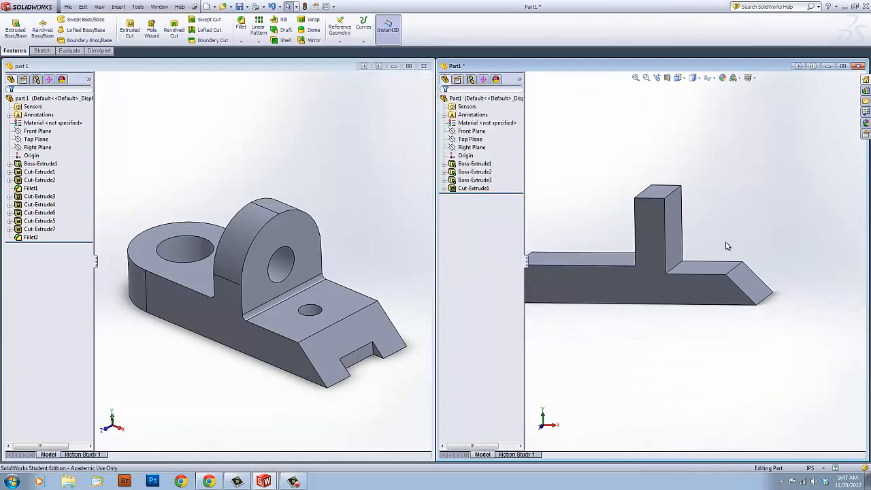
key(space)
click(754, 314)
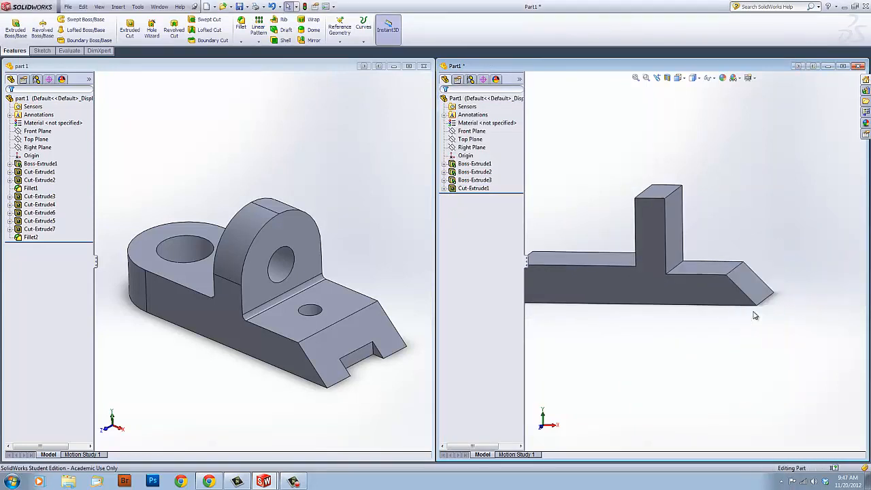
click(334, 245)
key(space)
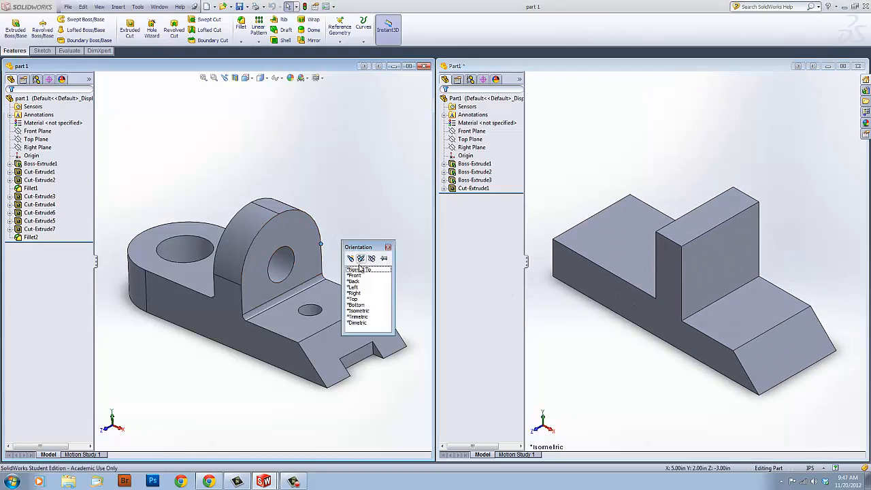
click(366, 313)
Fillet the two vertical edges at the block's square end and the upright's two upper side edges with a 1.5 in constant radius.
click(809, 207)
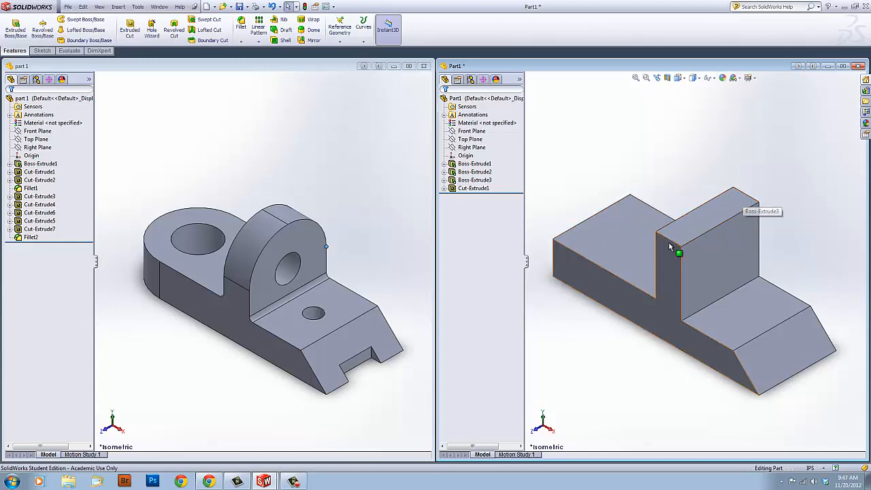
click(241, 28)
middle_drag(577, 175, 638, 160)
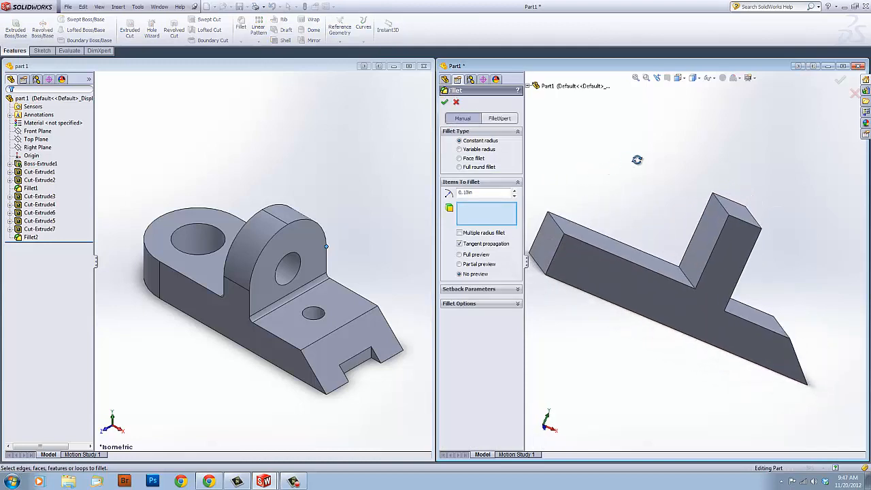
click(555, 248)
middle_drag(607, 254, 658, 283)
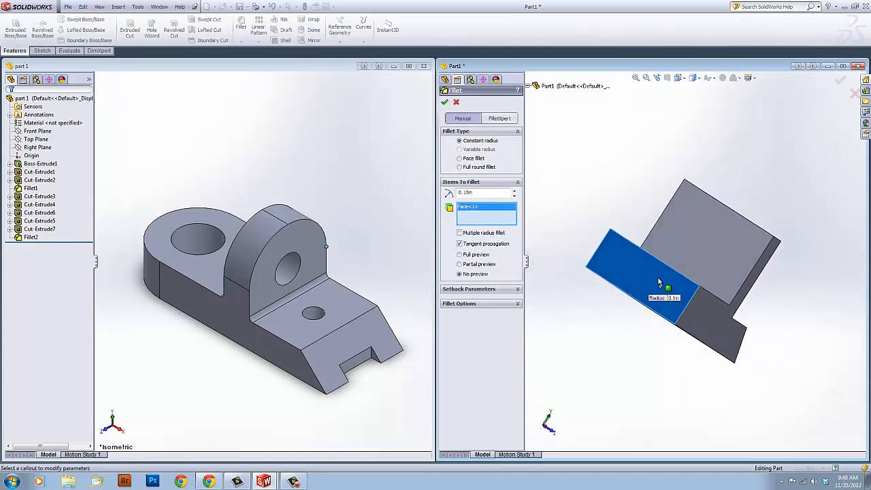
click(686, 303)
click(592, 257)
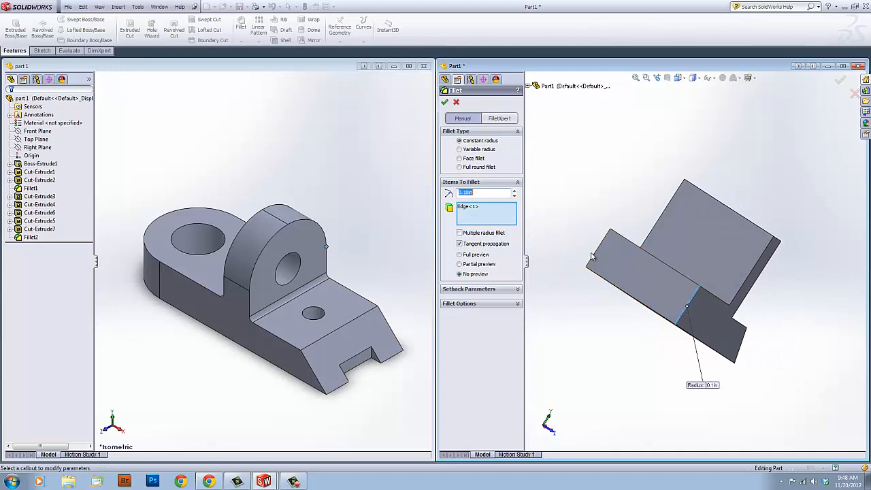
click(595, 259)
middle_drag(595, 258, 644, 234)
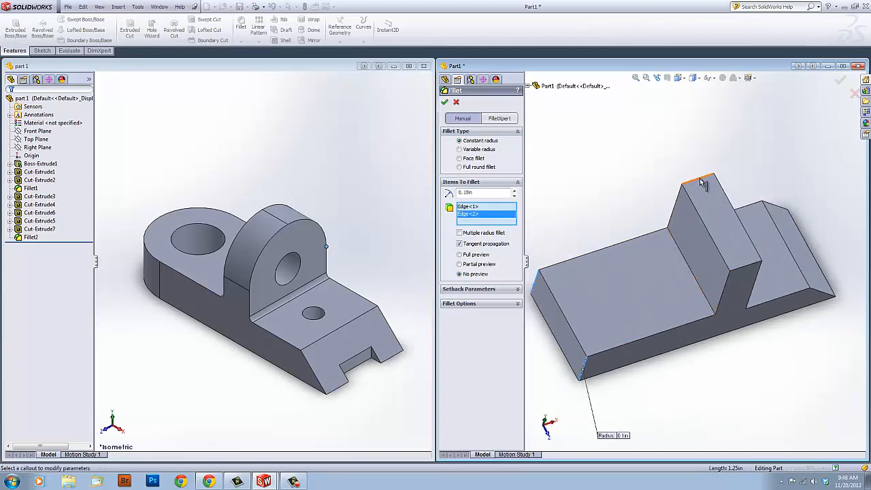
click(718, 206)
click(749, 264)
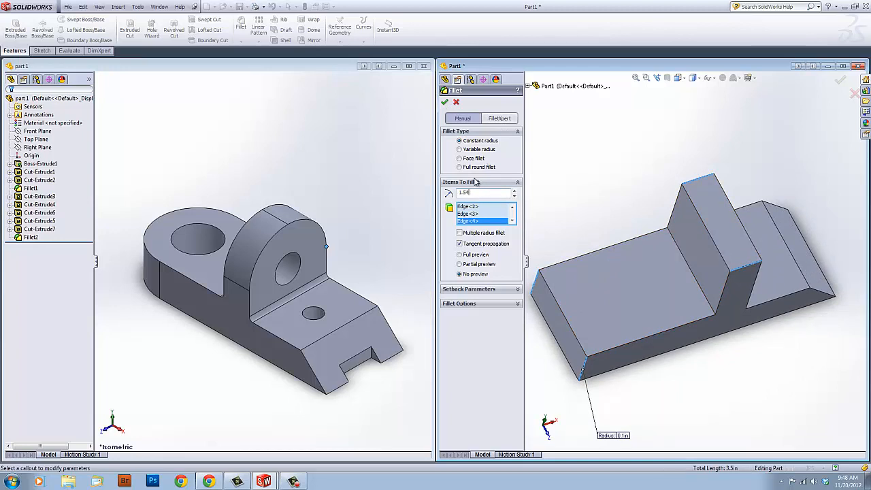
click(444, 101)
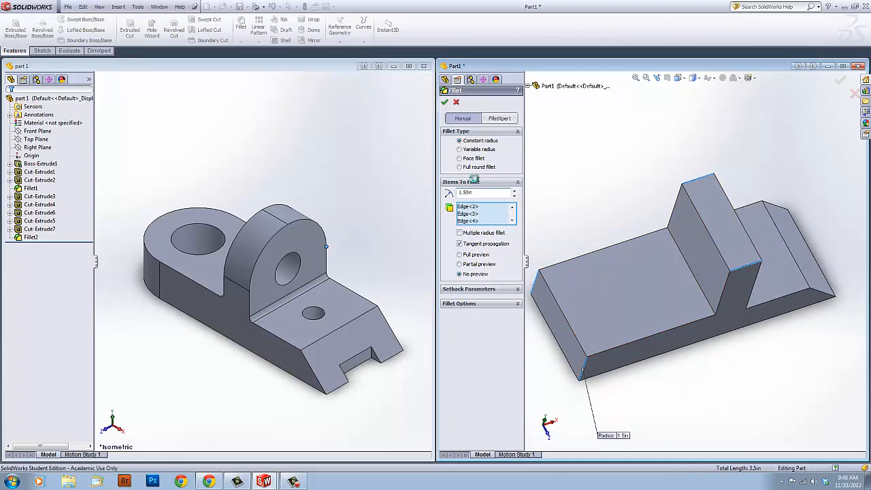
key(space)
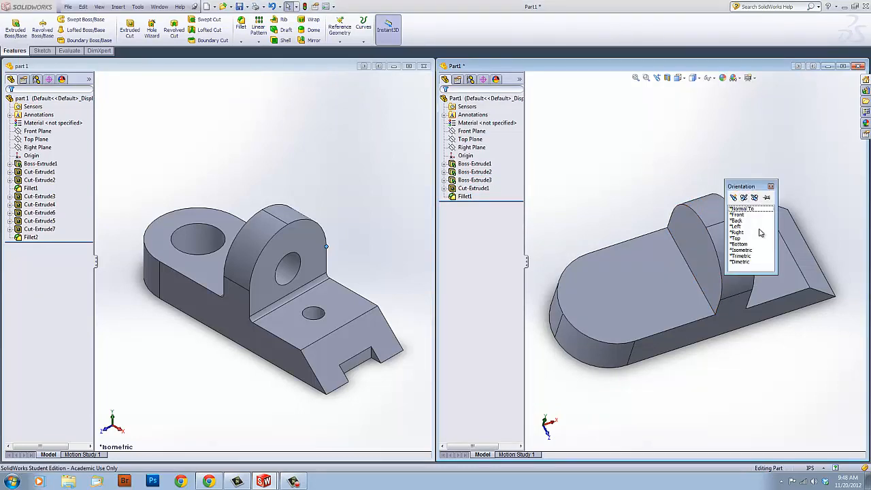
click(741, 250)
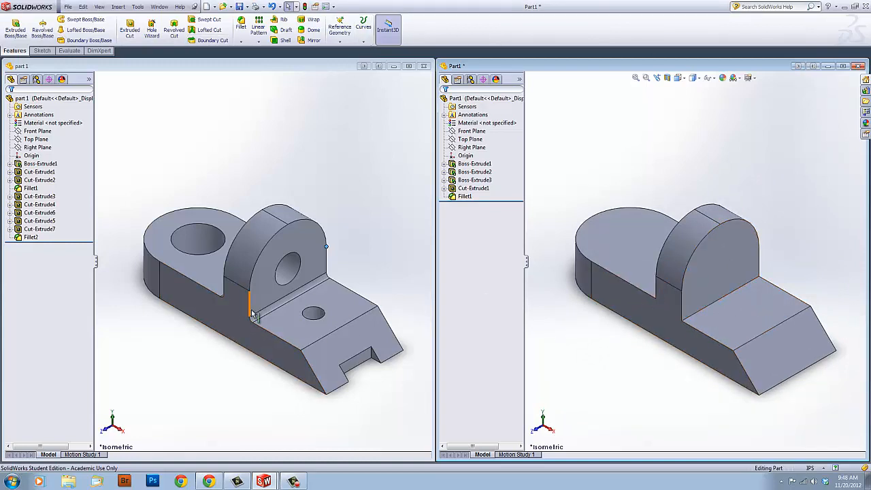
middle_drag(230, 303, 330, 270)
key(space)
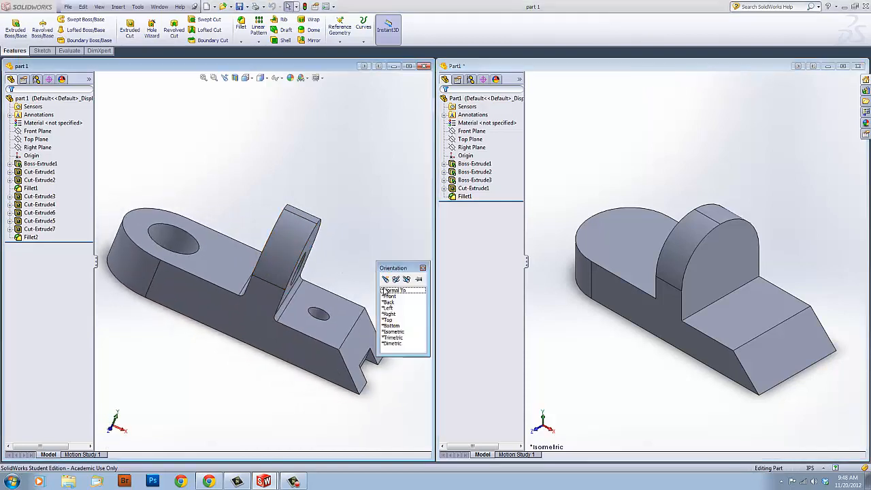
click(394, 331)
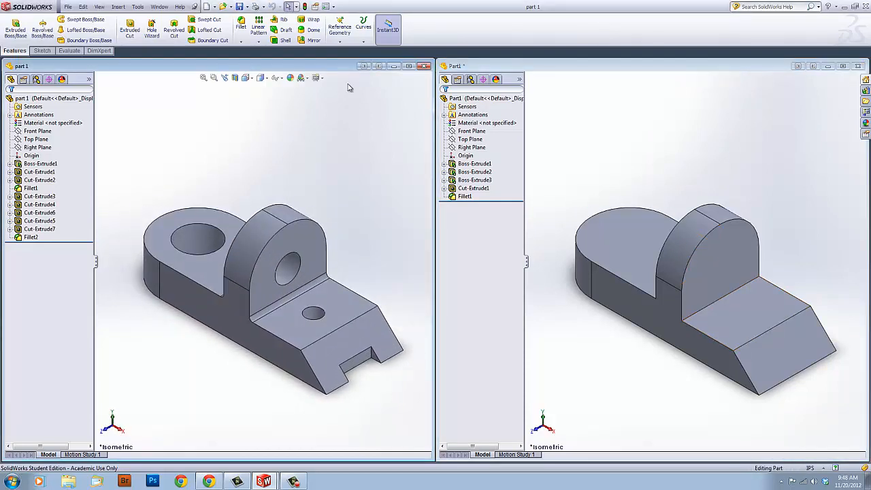
click(241, 25)
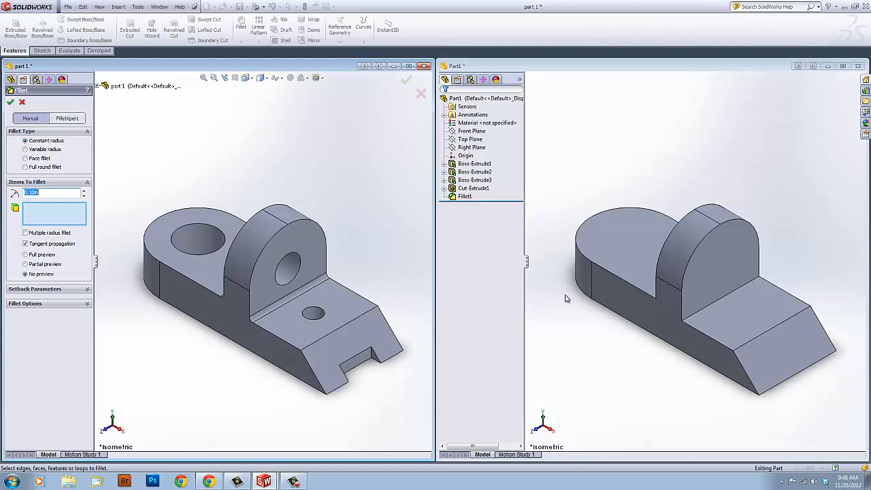
click(22, 102)
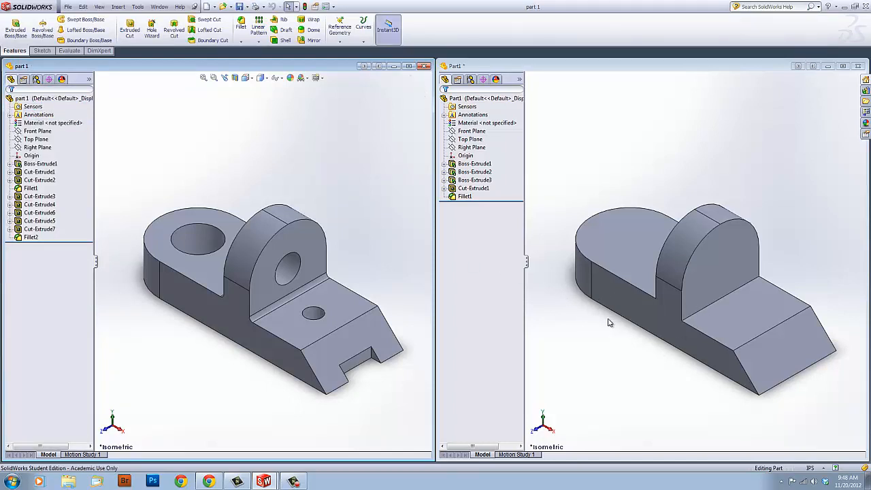
Fillet the two inner edges where the upright meets the block's top, one on each side, with a 0.125 in constant radius.
click(241, 25)
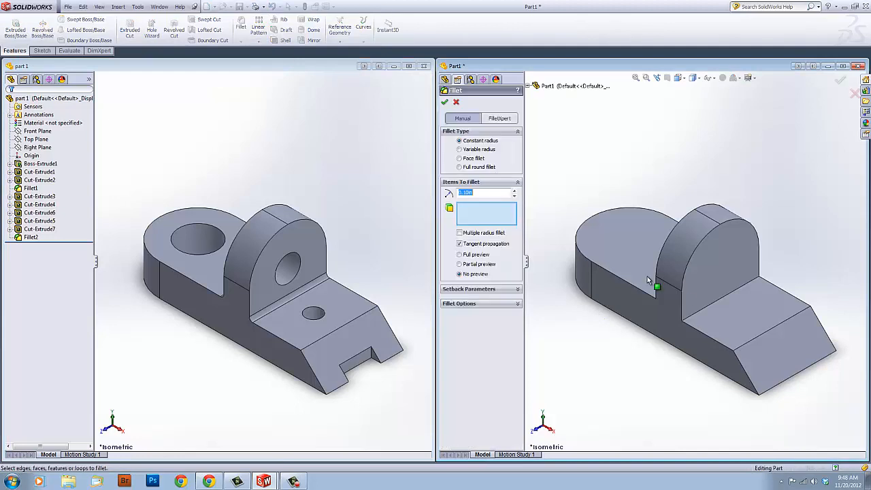
click(705, 303)
middle_drag(653, 300, 683, 289)
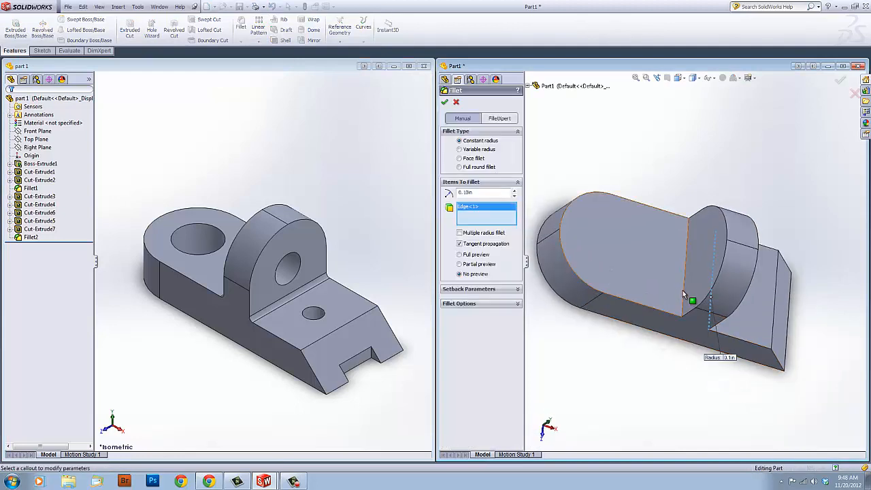
click(685, 291)
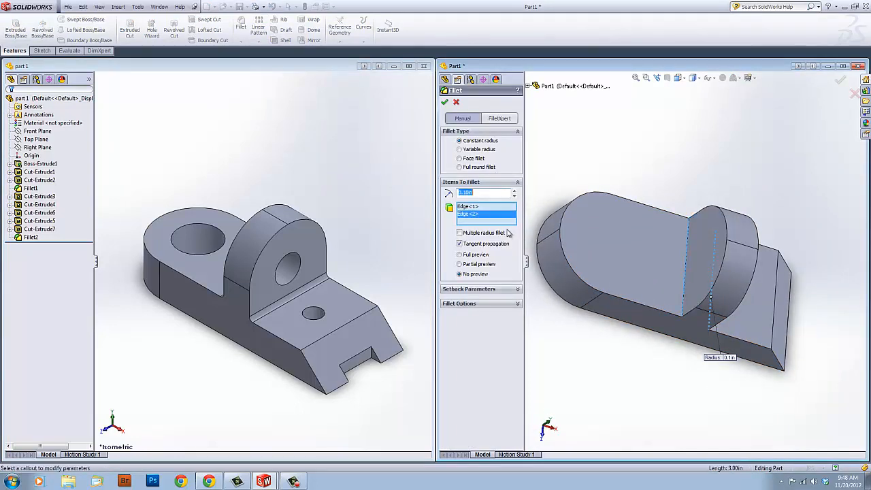
click(476, 197)
text(.125)
key(Return)
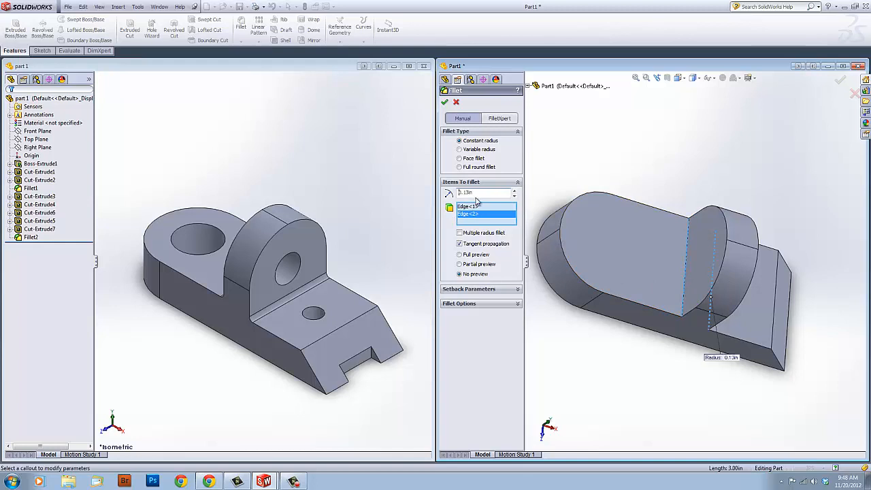
key(space)
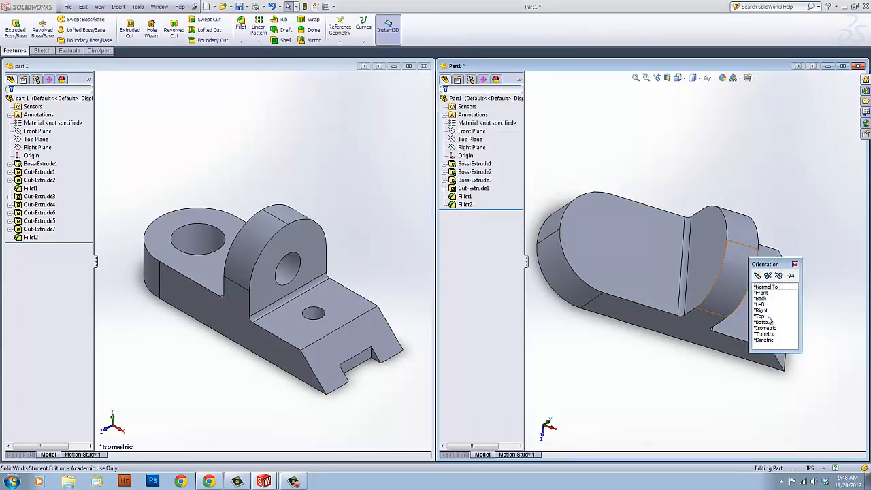
click(768, 321)
key(space)
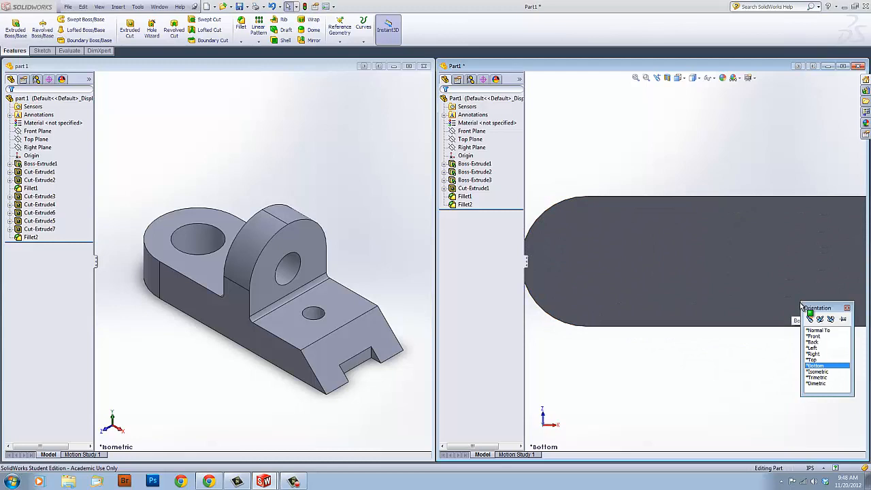
click(818, 372)
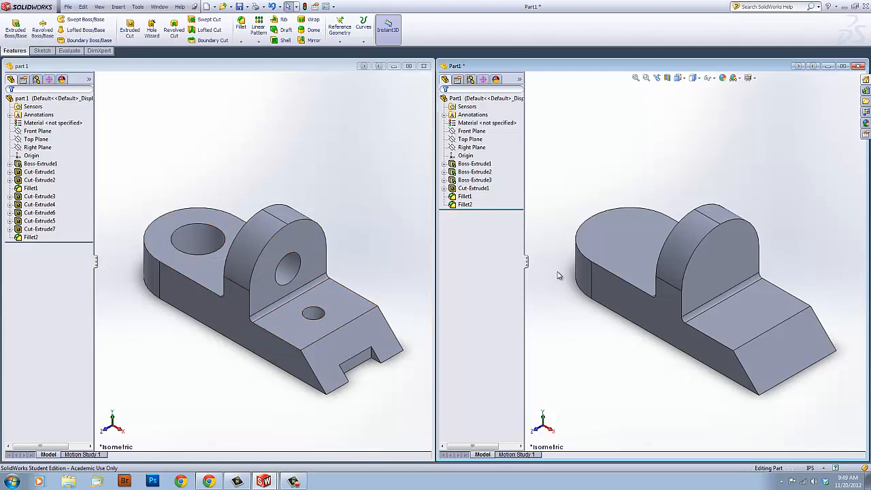
Sketch a circle about 1.48 in in diameter on the upright's face toward the sloped end, centred on its rounded top.
middle_drag(786, 270, 692, 251)
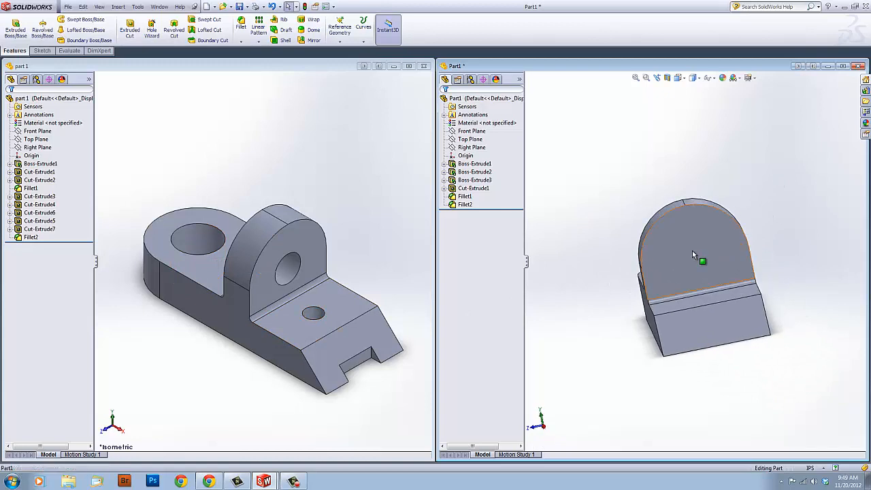
click(692, 250)
click(740, 218)
right_drag(739, 213, 787, 216)
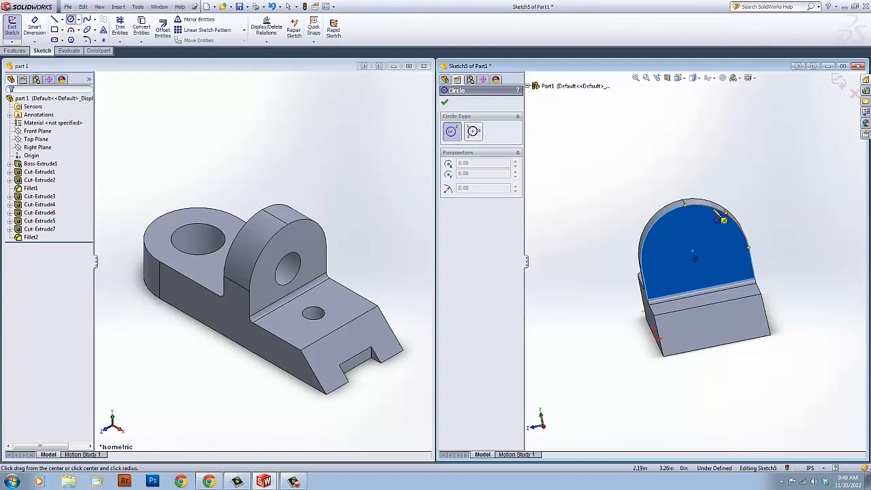
click(695, 258)
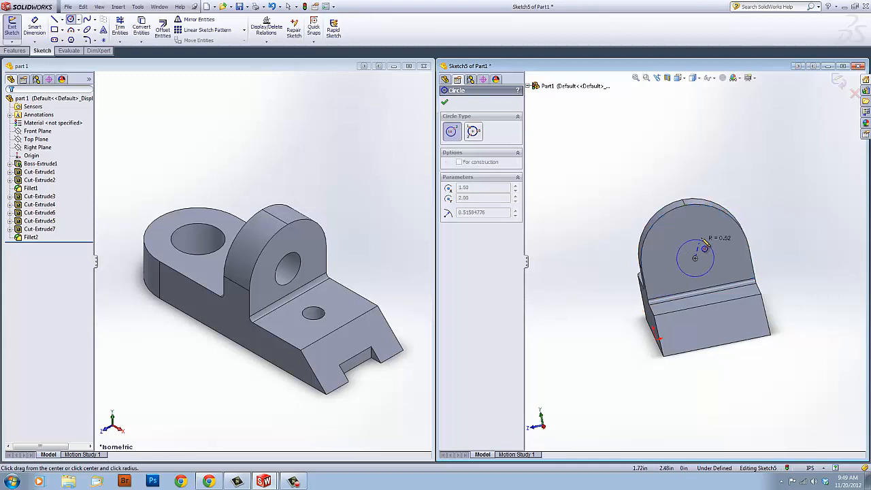
click(714, 241)
Dimension the diameter of the upright's circle to 1 in.
right_drag(711, 260, 713, 237)
click(716, 245)
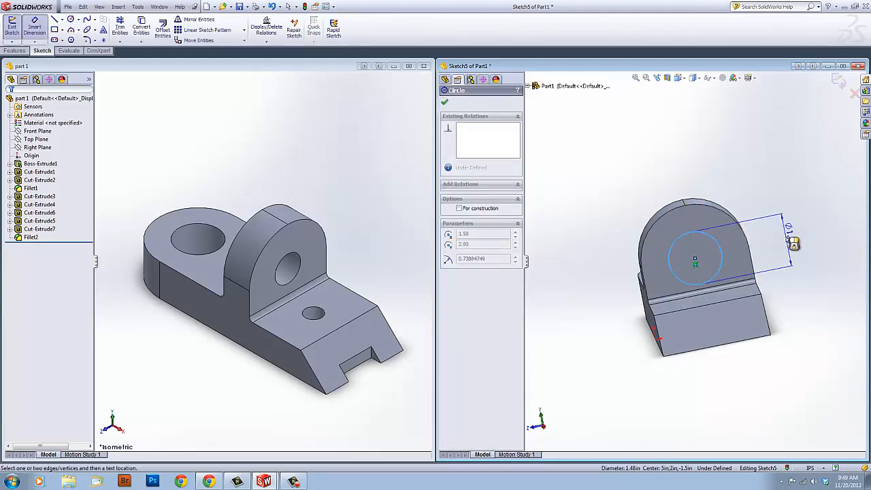
click(782, 236)
text(1)
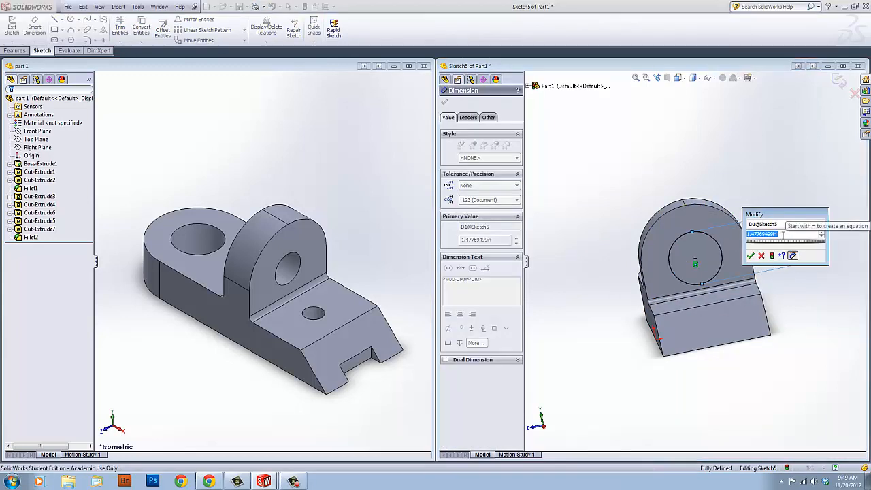
key(Return)
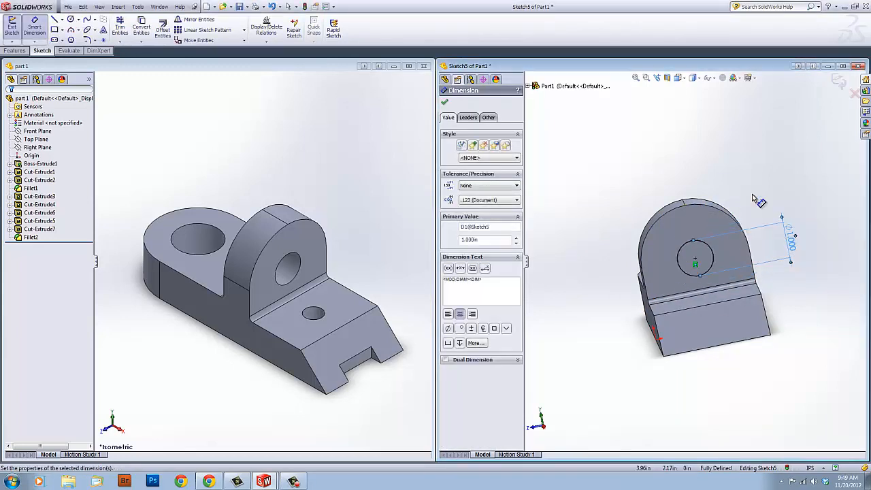
Cut the 1 in circle Through All to make the hole in the upright.
click(15, 50)
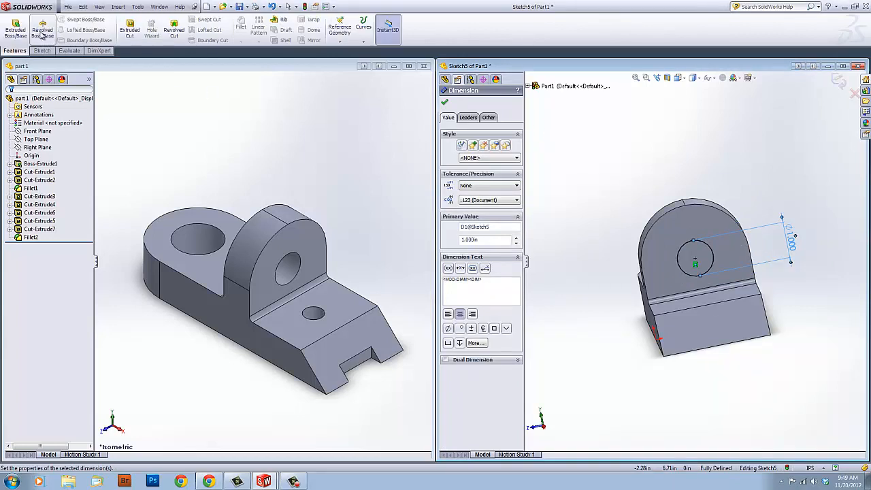
click(129, 29)
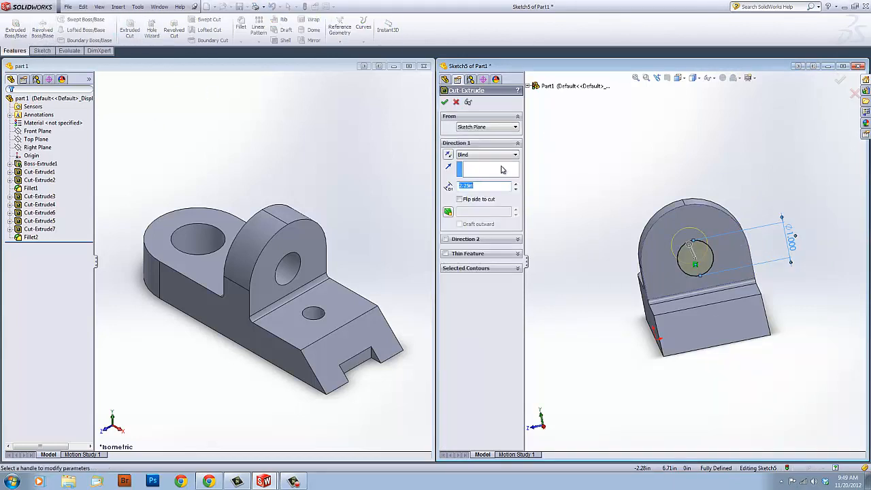
click(502, 155)
click(496, 170)
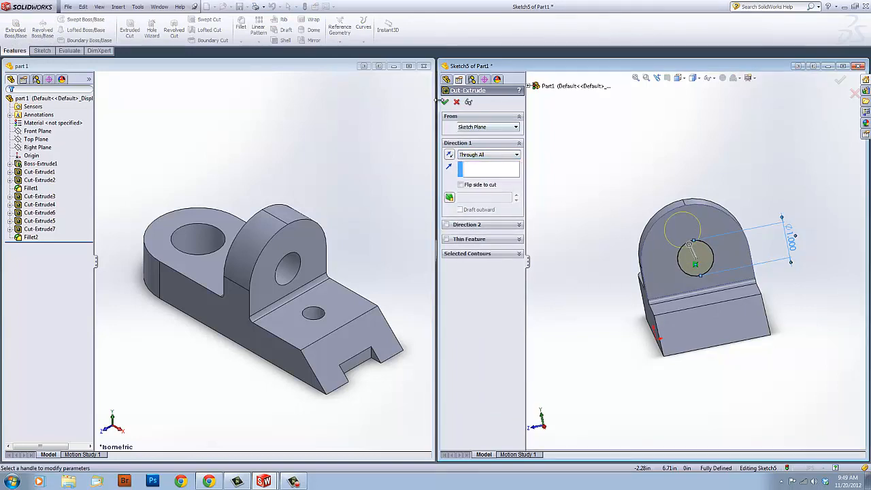
click(445, 102)
Sketch a circle about 1.07 in in diameter on the block's top face, concentric with its rounded end.
mouse_move(690, 132)
middle_down()
mouse_move(724, 140)
mouse_move(743, 207)
middle_up()
click(631, 170)
click(657, 140)
right_drag(684, 153, 735, 162)
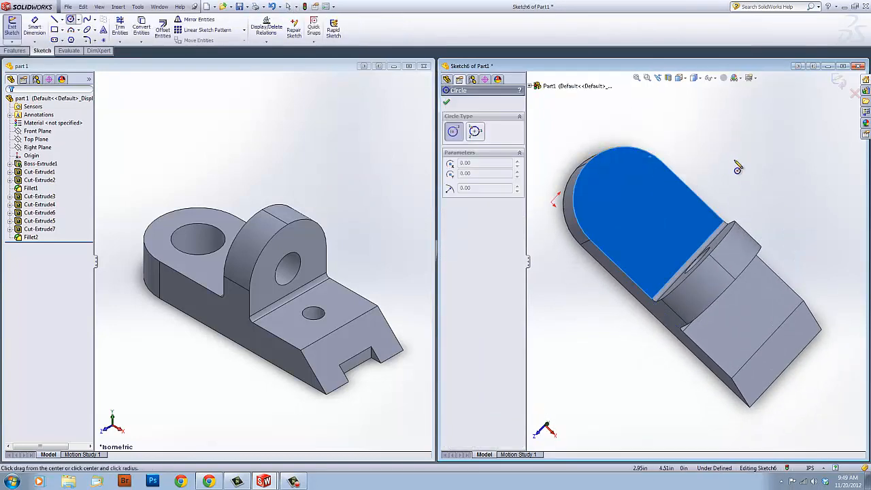
click(626, 200)
click(645, 198)
Dimension the diameter of the circle at the block's rounded end to 1.5 in.
right_drag(651, 194, 655, 171)
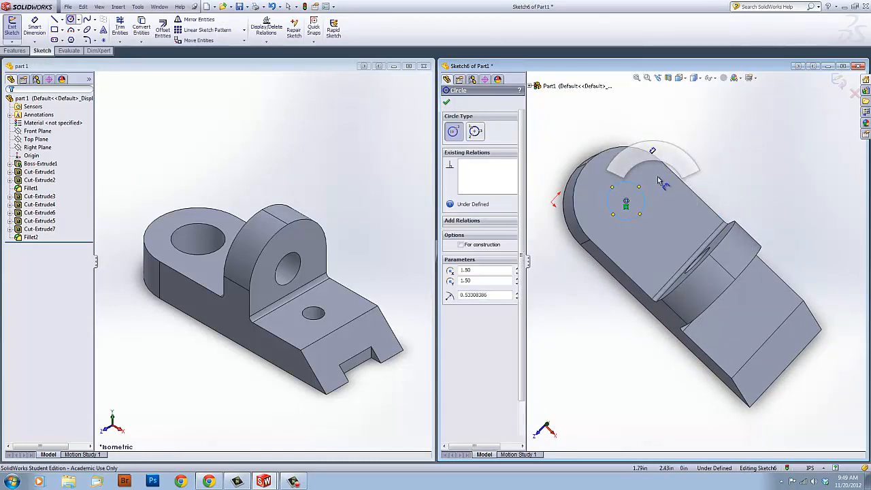
click(645, 199)
click(728, 150)
text(1.5)
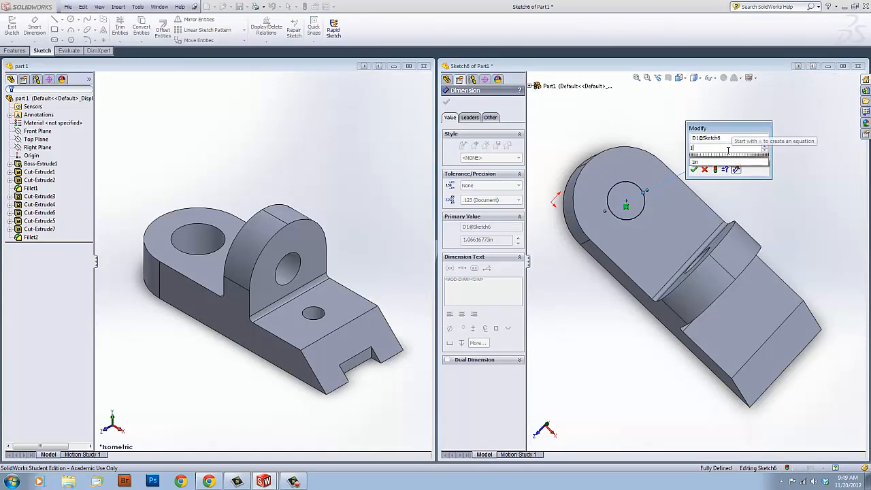
key(Return)
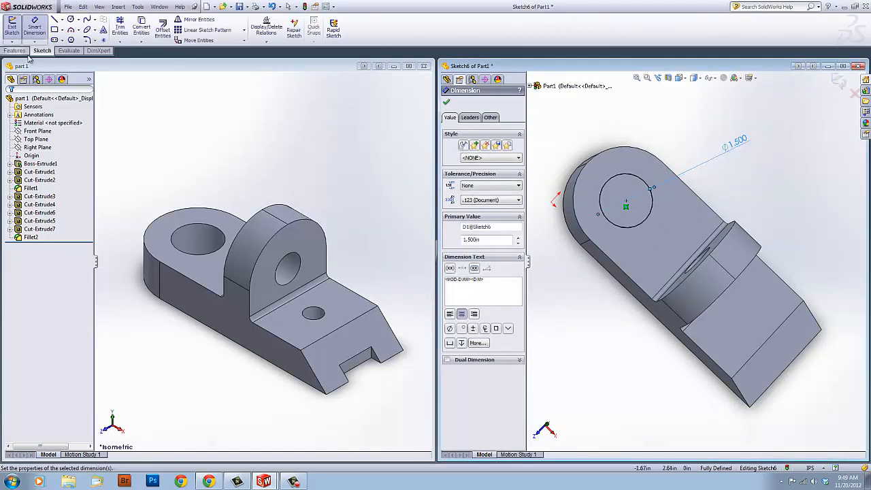
Cut the 1.5 in circle Through All to make the hole in the block's rounded end.
click(16, 51)
click(129, 27)
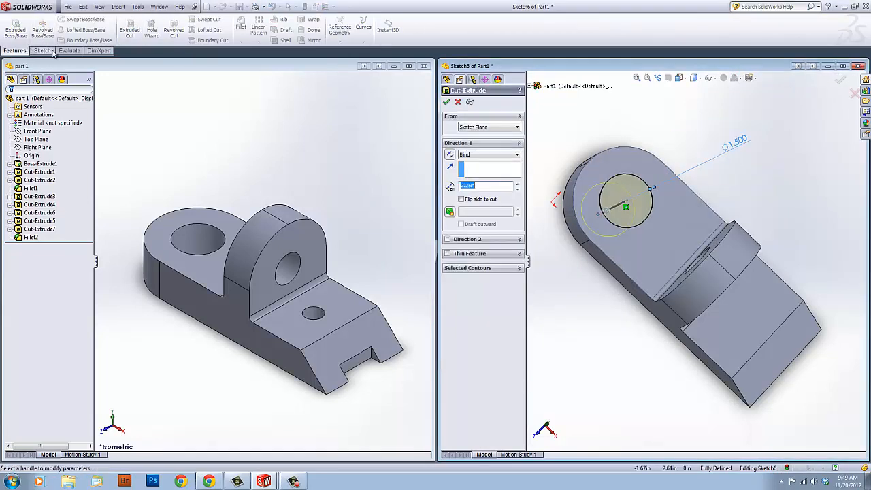
click(489, 154)
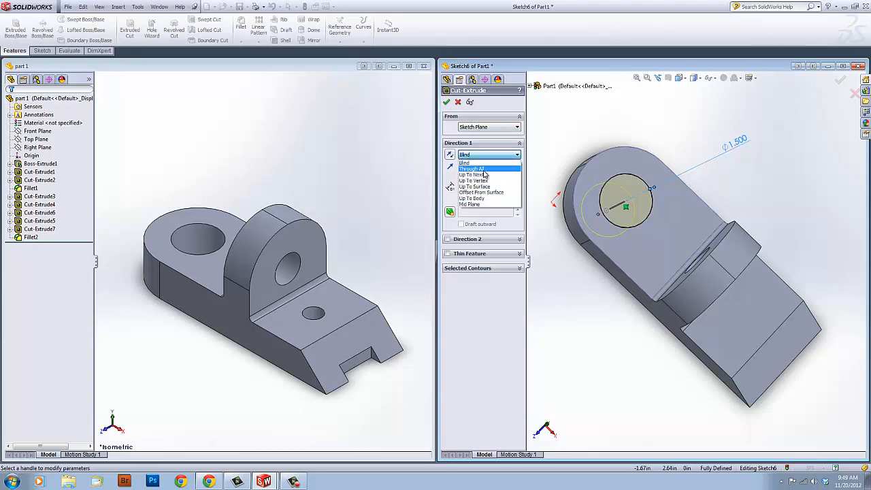
click(476, 170)
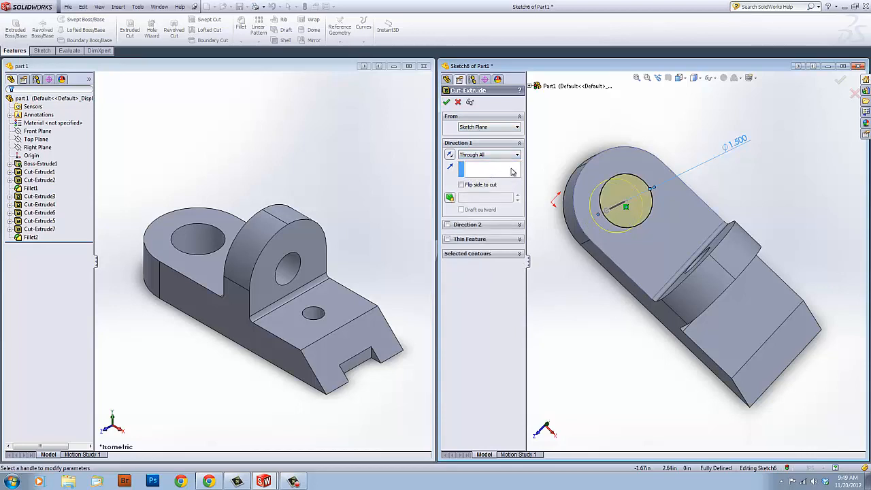
click(447, 103)
Sketch a small circle midway across the block's flat top face, between the upright and the sloped end.
middle_drag(690, 132, 760, 291)
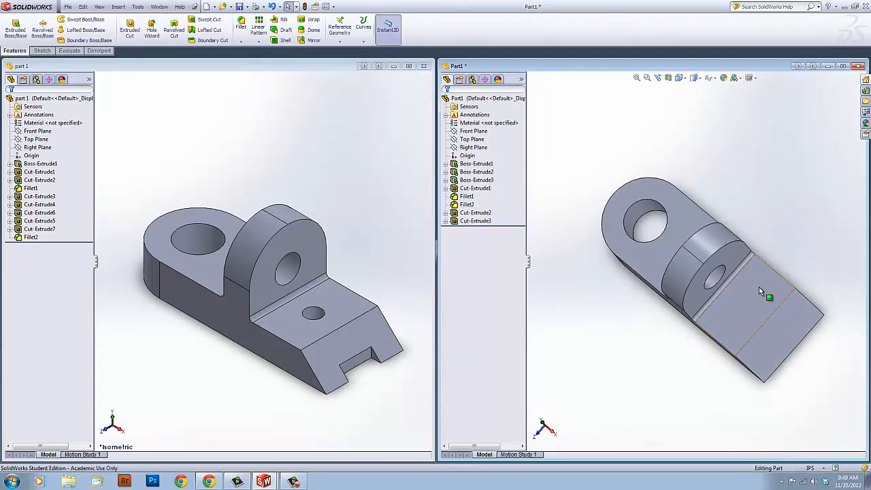
click(764, 293)
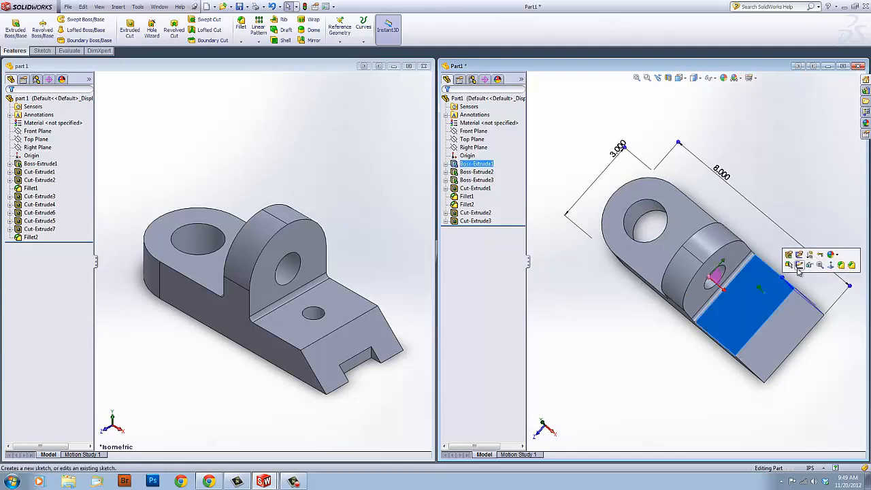
click(798, 265)
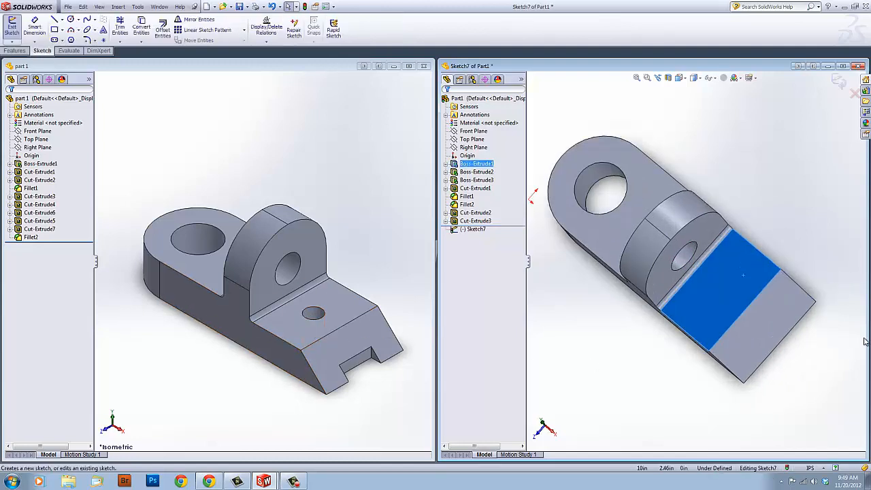
scroll(823, 315, down, 3)
middle_drag(643, 290, 638, 286)
key(c)
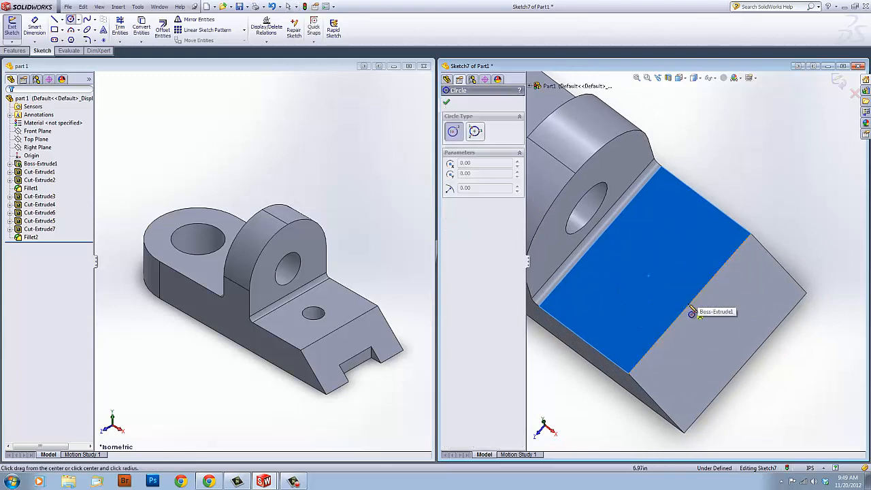
click(651, 274)
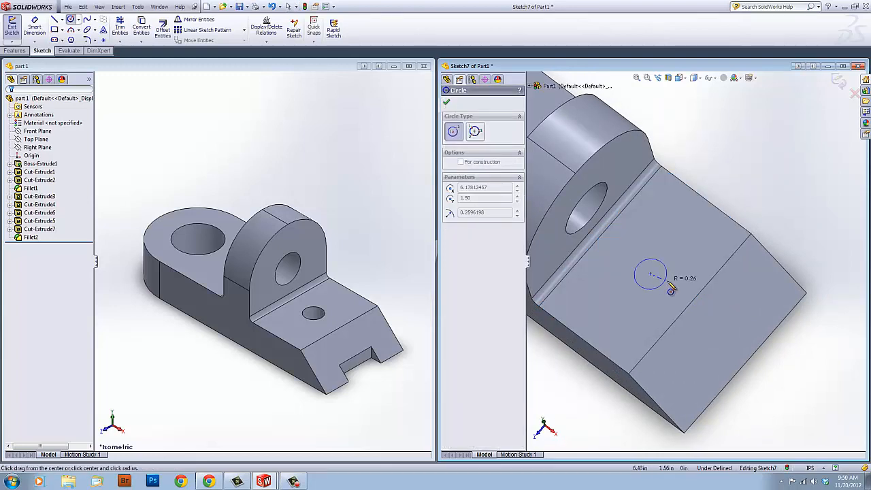
right_click(667, 281)
click(652, 277)
Dimension the diameter of the small circle on the block's flat top face to 0.625 in.
right_drag(664, 307, 655, 277)
click(650, 275)
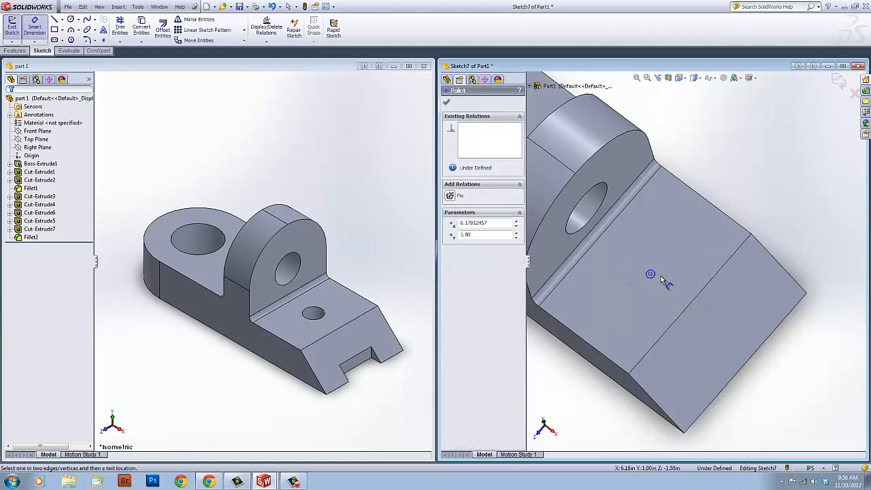
scroll(661, 282, down, 3)
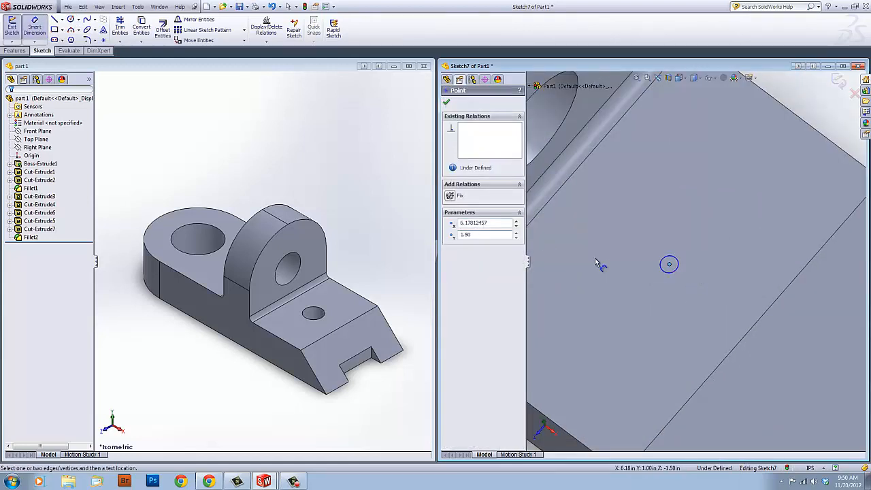
click(631, 279)
click(506, 243)
right_drag(628, 287, 625, 249)
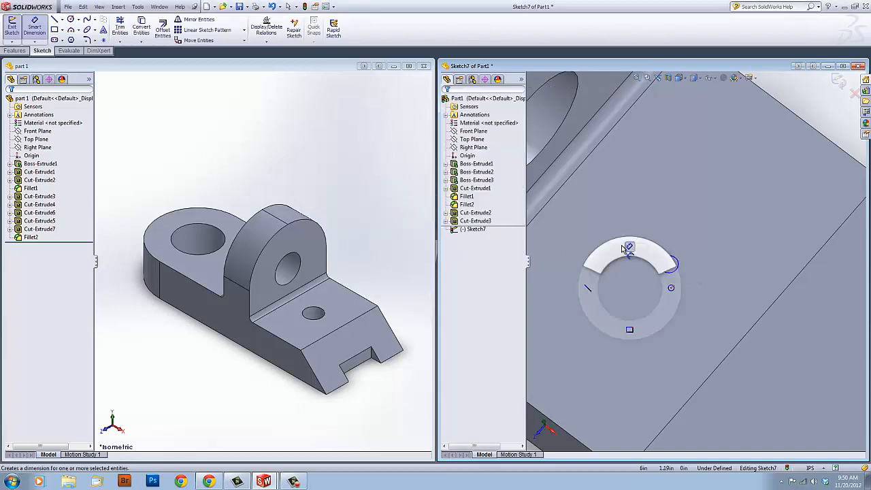
right_drag(627, 280, 628, 247)
click(675, 270)
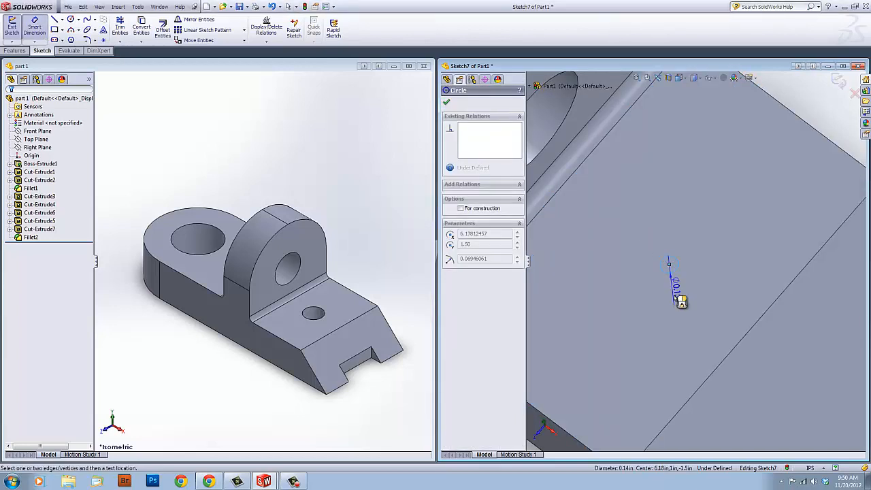
click(678, 292)
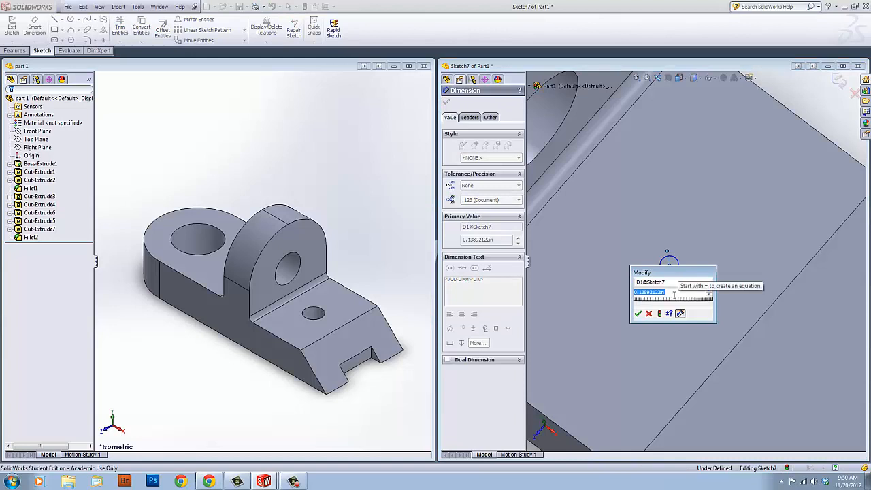
text(.625)
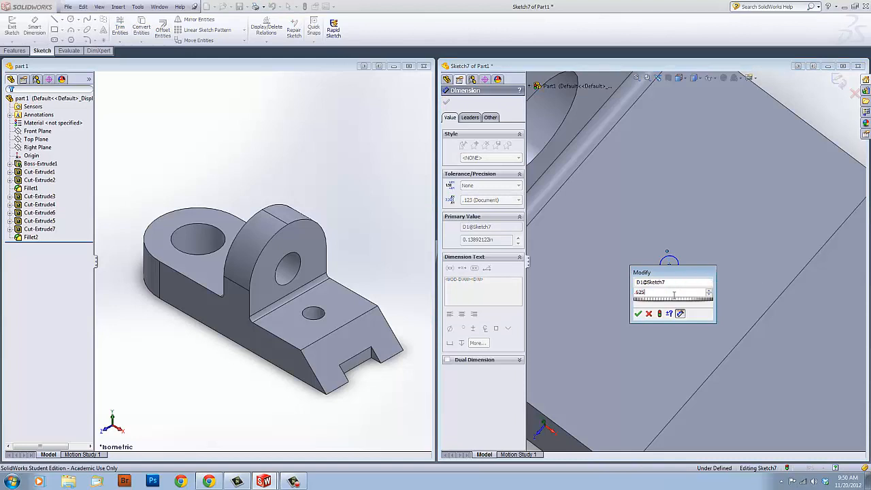
key(Return)
Dimension the circle's centre 1.5 in from the long side edge of the flat top face.
scroll(740, 242, up, 4)
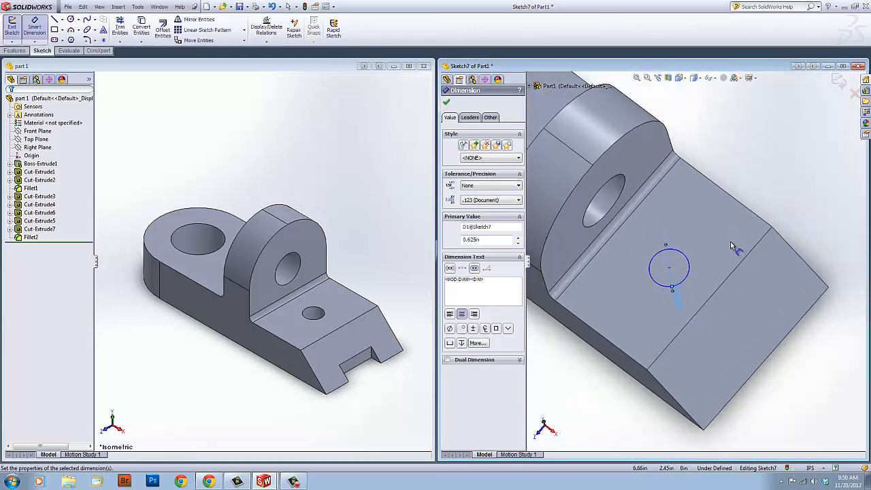
right_drag(730, 239, 736, 206)
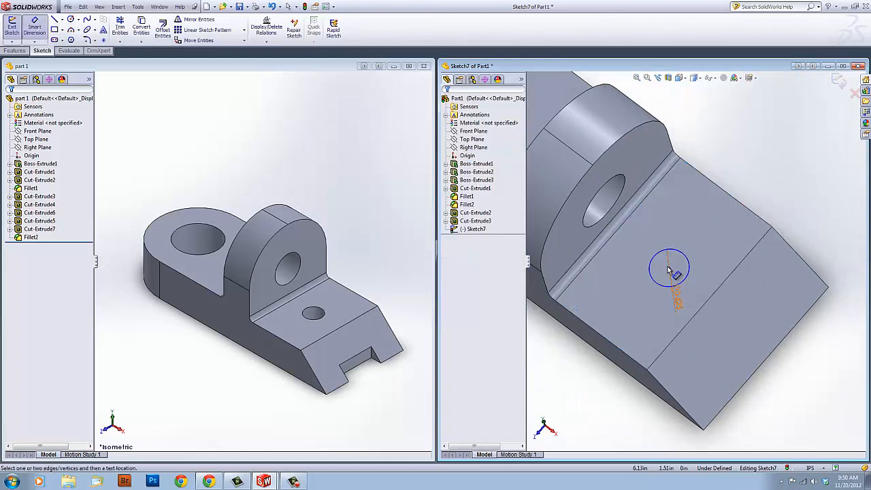
click(670, 270)
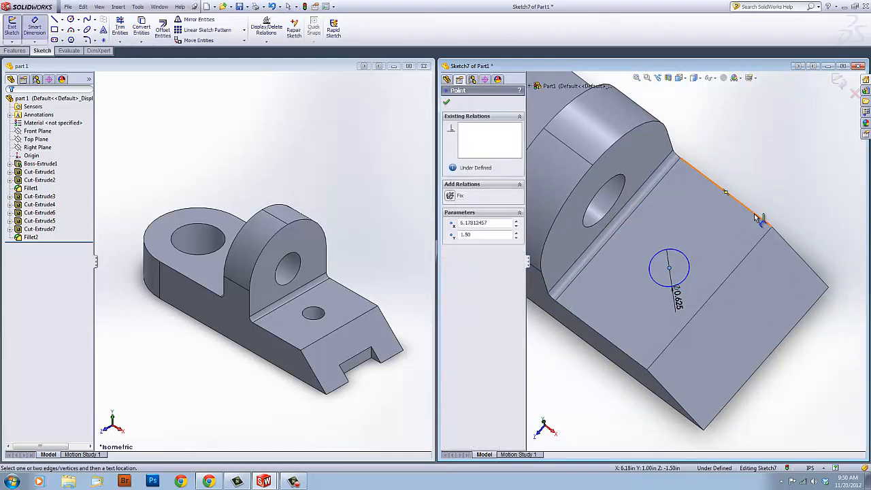
click(762, 220)
click(816, 323)
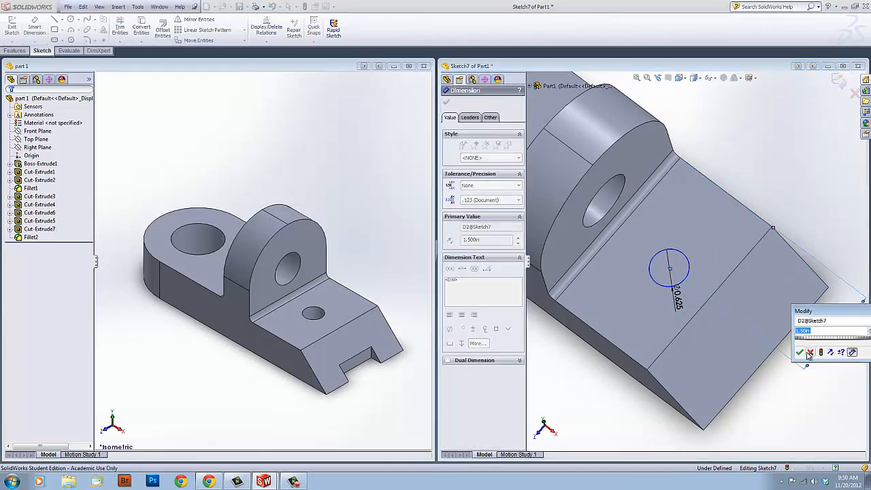
click(801, 355)
Dimension the circle's centre 1 in from the midpoint of the sloped end's upper edge.
right_drag(791, 388, 794, 346)
right_drag(774, 414, 773, 373)
click(709, 297)
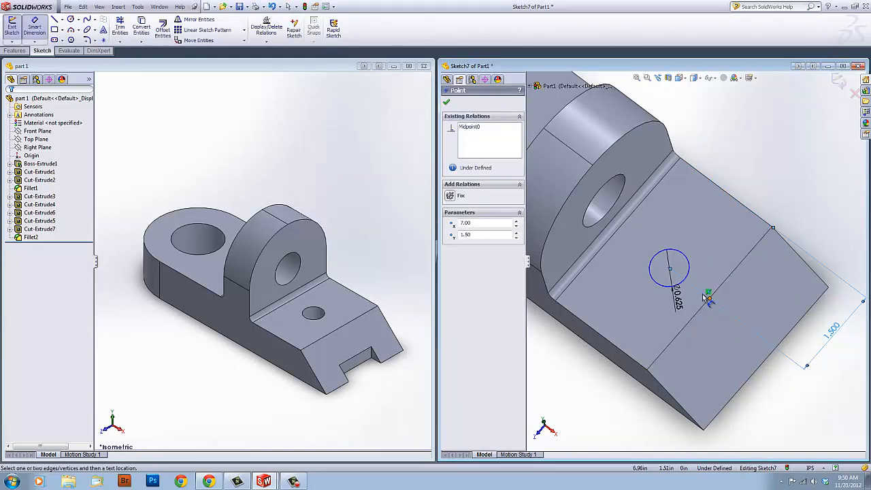
click(669, 270)
click(605, 376)
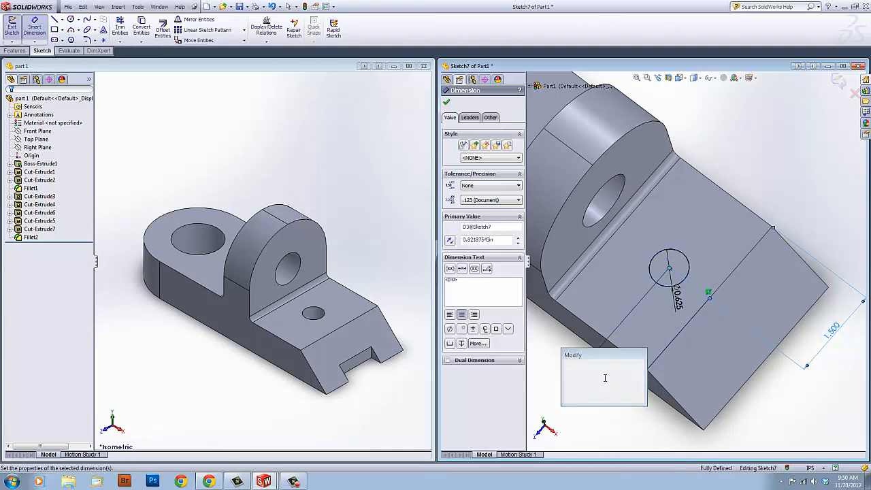
text(1)
key(Return)
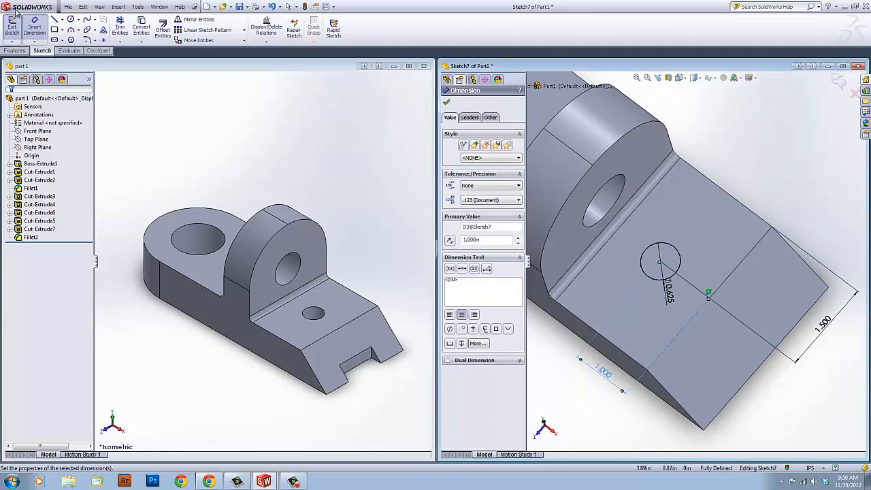
Cut the 0.625 in circle Through All to make the hole in front of the upright.
click(15, 51)
click(129, 27)
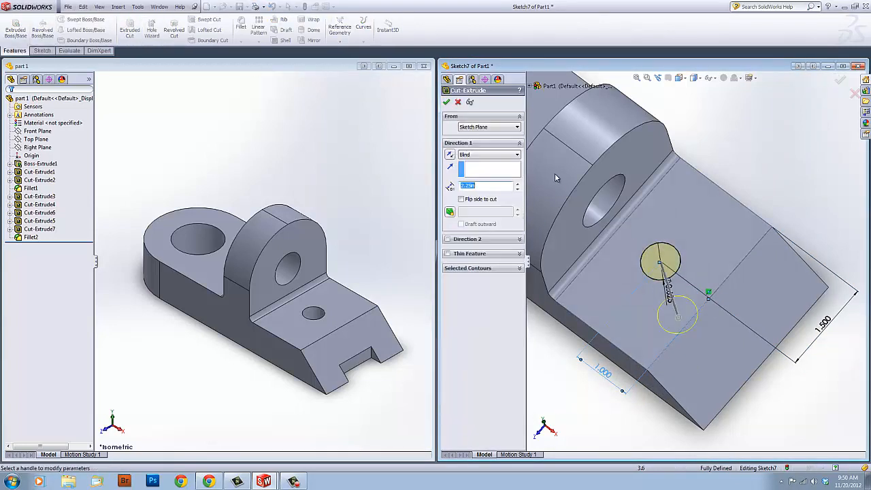
click(486, 156)
click(485, 168)
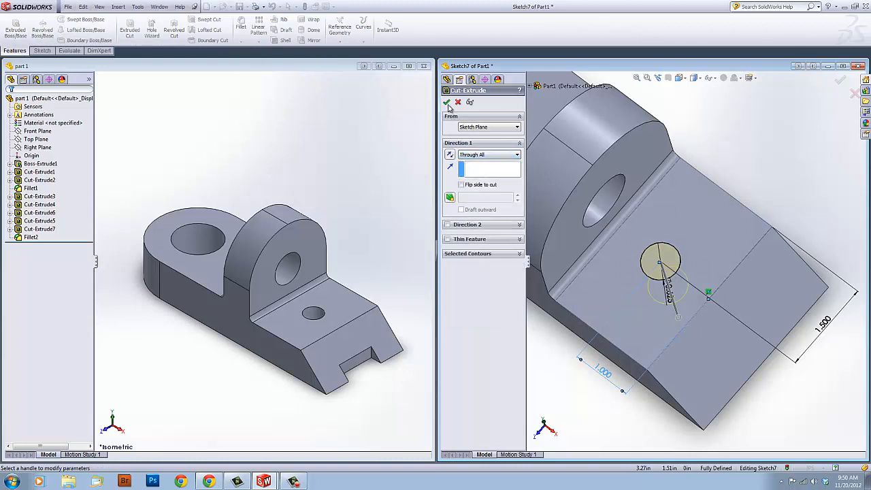
click(447, 103)
Open a new sketch on the block's long side face beside the sloped end.
scroll(743, 202, up, 5)
mouse_move(687, 215)
middle_down()
mouse_move(702, 202)
mouse_move(693, 214)
middle_up()
key(space)
click(754, 384)
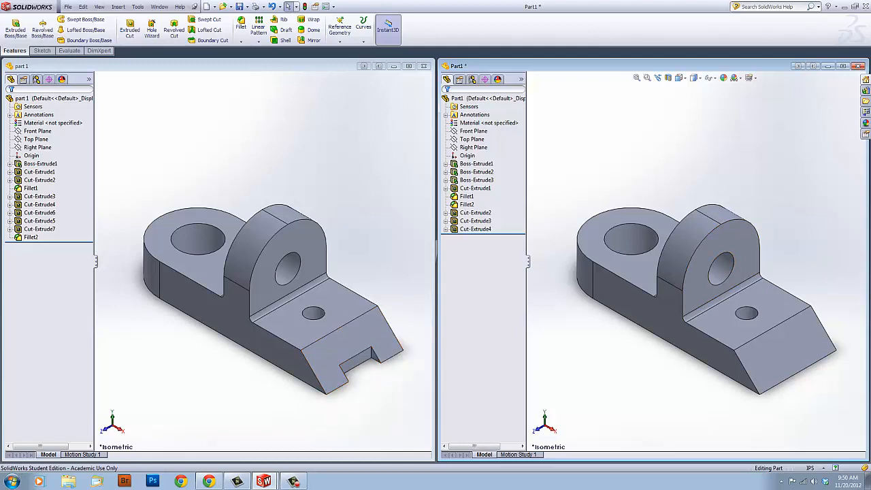
scroll(793, 392, up, 5)
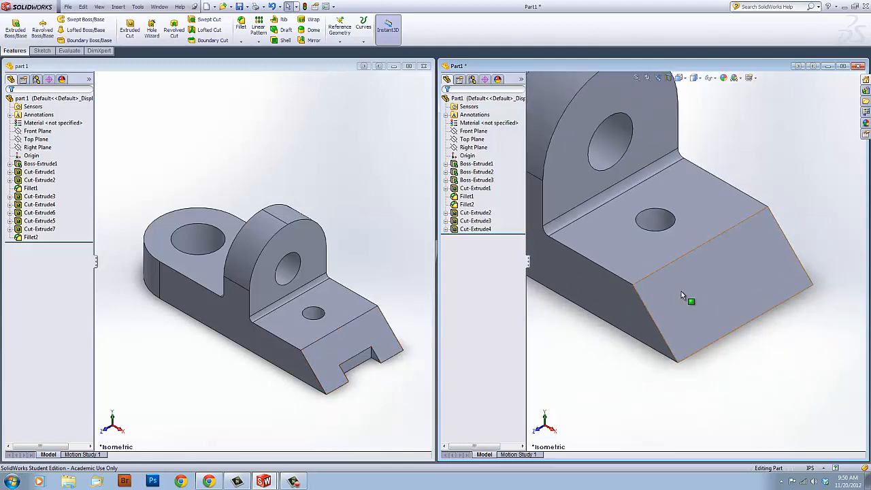
click(682, 293)
middle_drag(682, 293, 673, 313)
click(683, 306)
click(700, 284)
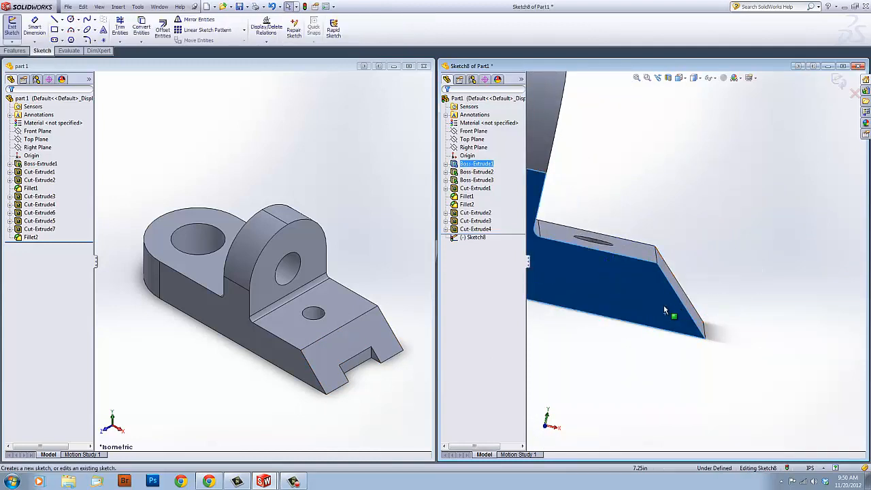
Check the reference part's notch and sketch a line about 0.35 in long along the side face's bottom edge from the sloped end's lower corner.
middle_drag(743, 318, 750, 329)
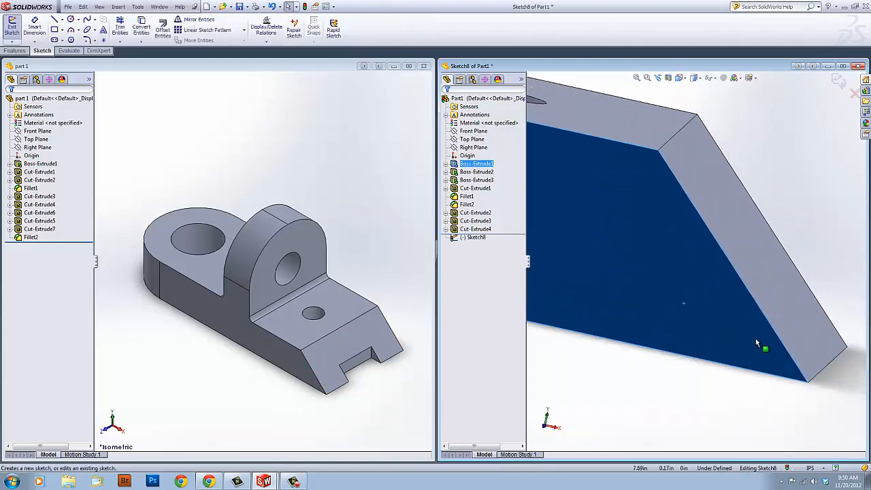
right_drag(756, 340, 756, 381)
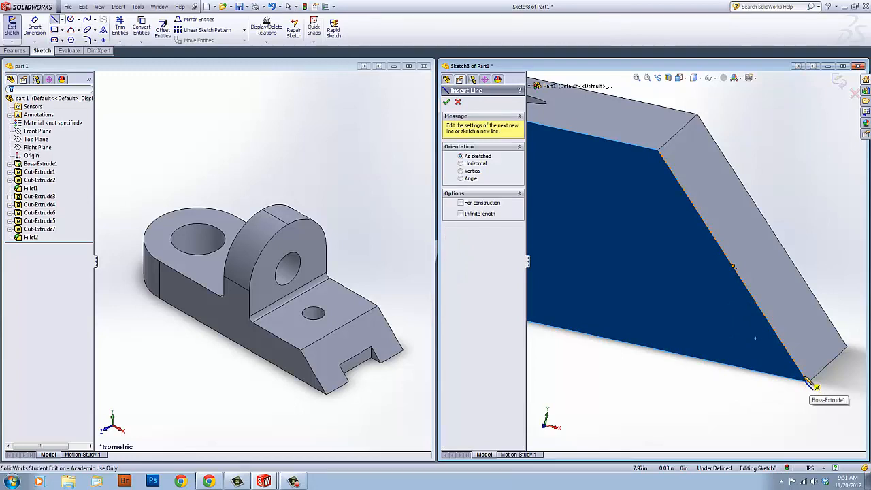
click(361, 385)
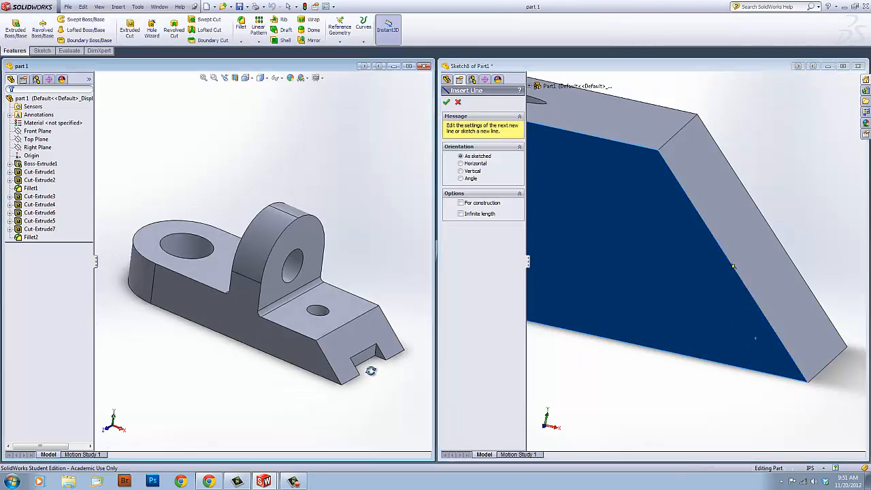
scroll(379, 363, down, 5)
scroll(379, 363, down, 5)
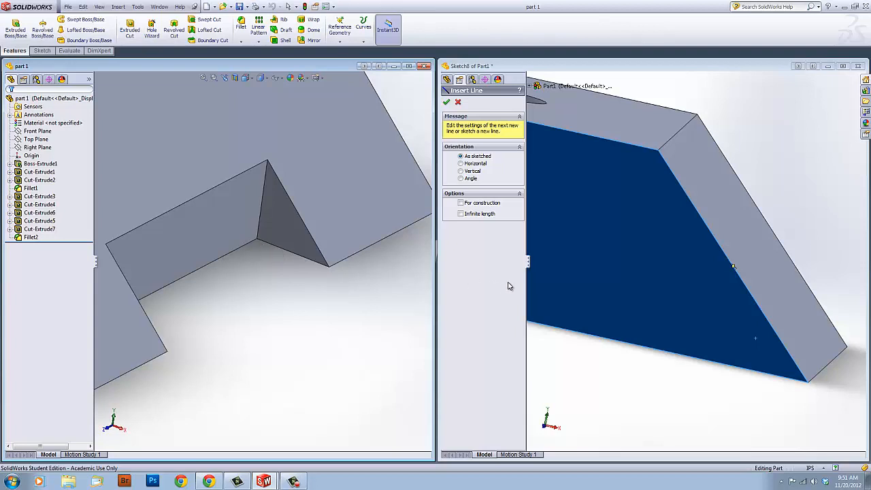
click(810, 387)
click(741, 374)
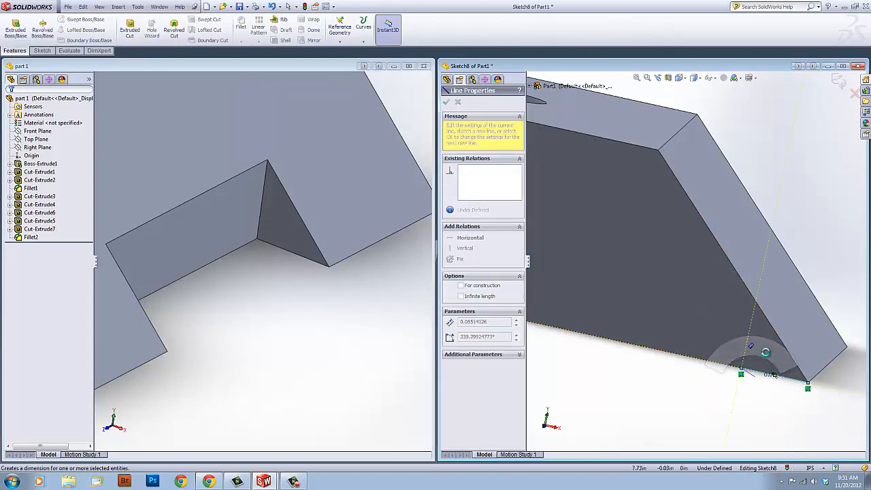
Dimension the bottom-edge line's length to 0.375 in.
right_drag(766, 351, 766, 352)
click(774, 376)
click(762, 396)
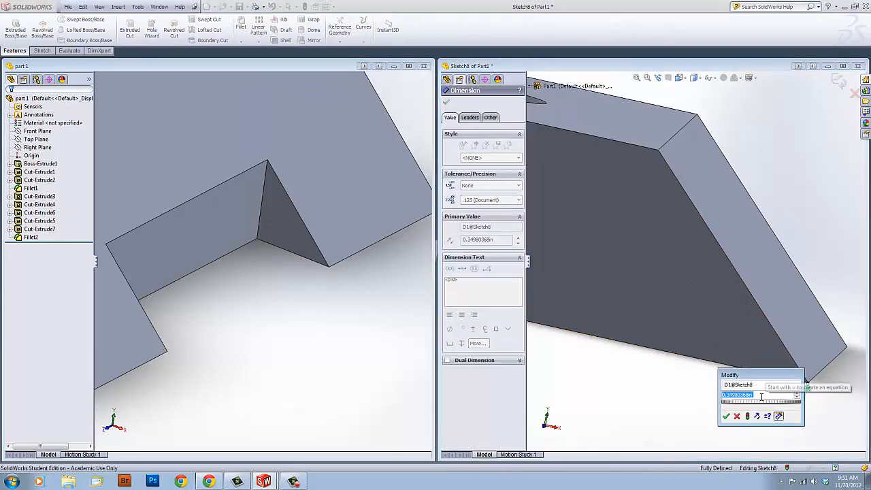
text(.375)
key(Return)
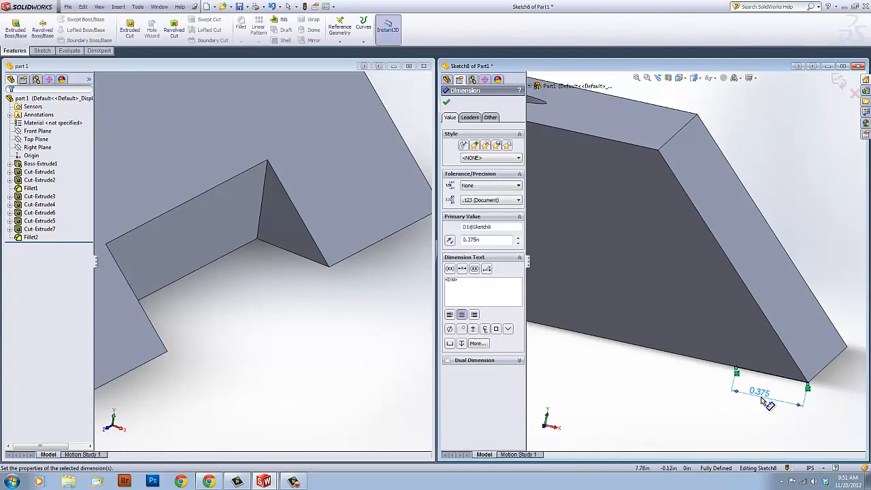
Sketch a vertical line from the bottom line's inner end up to the sloped edge and close the triangle back at the lower corner.
right_drag(756, 379, 693, 377)
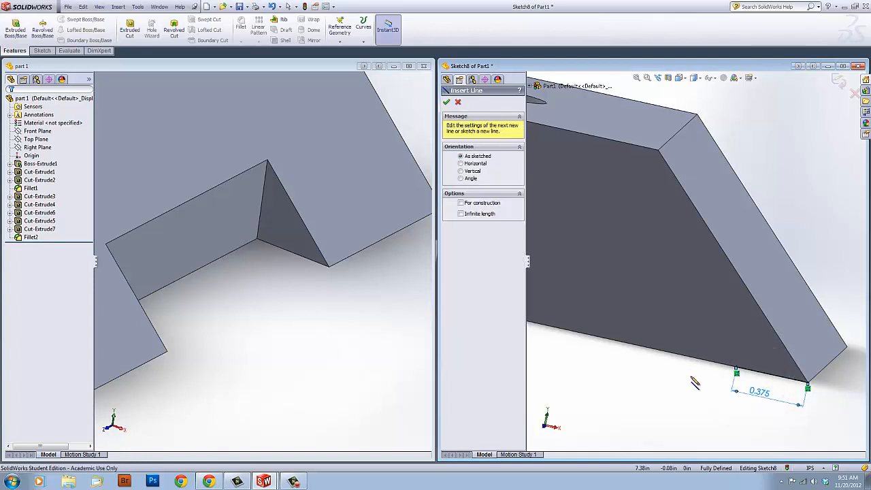
click(736, 374)
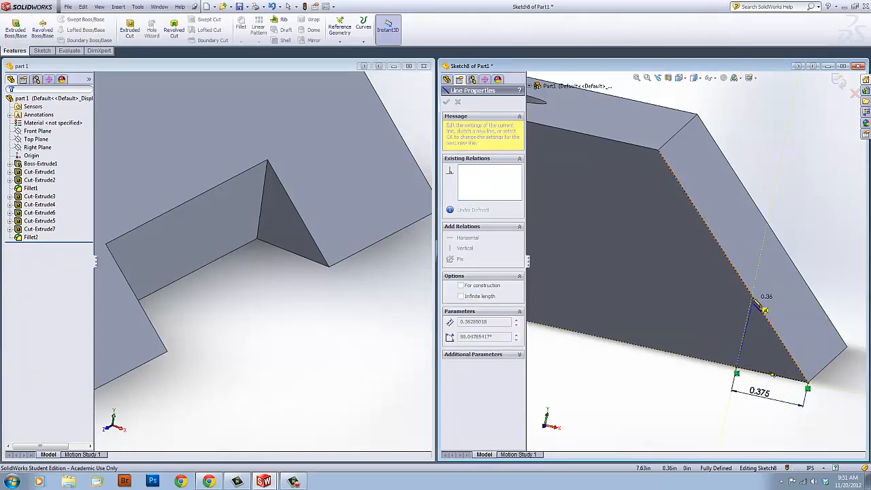
click(750, 300)
click(808, 387)
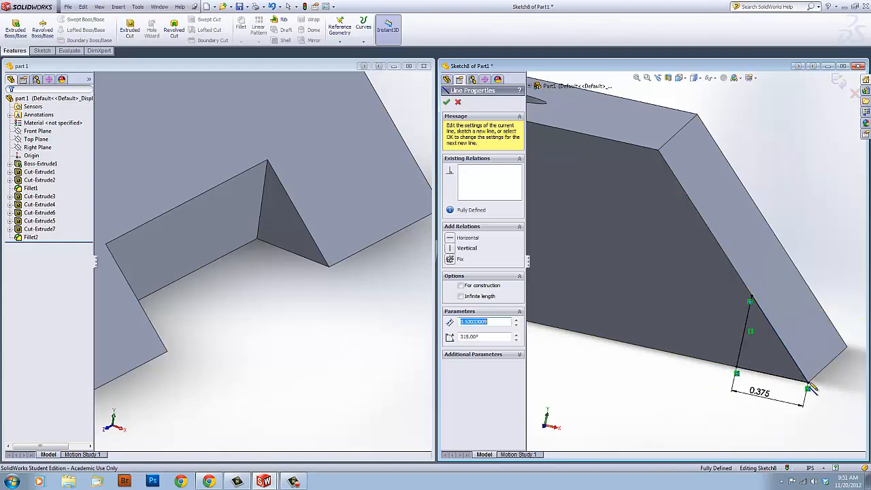
click(447, 103)
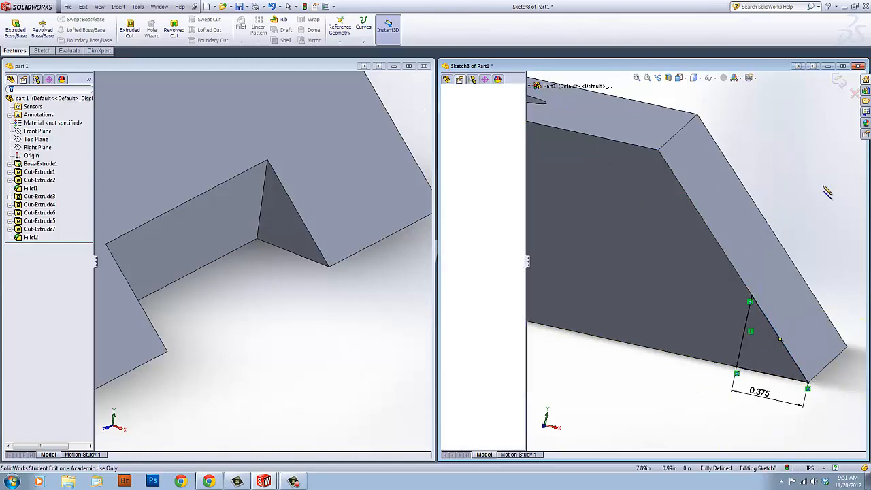
drag(823, 186, 813, 182)
middle_drag(813, 183, 799, 183)
scroll(804, 191, up, 3)
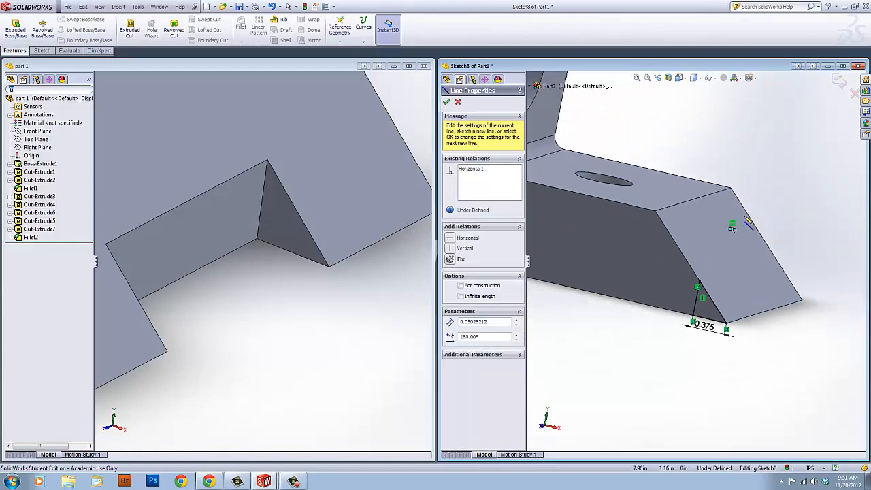
key(Escape)
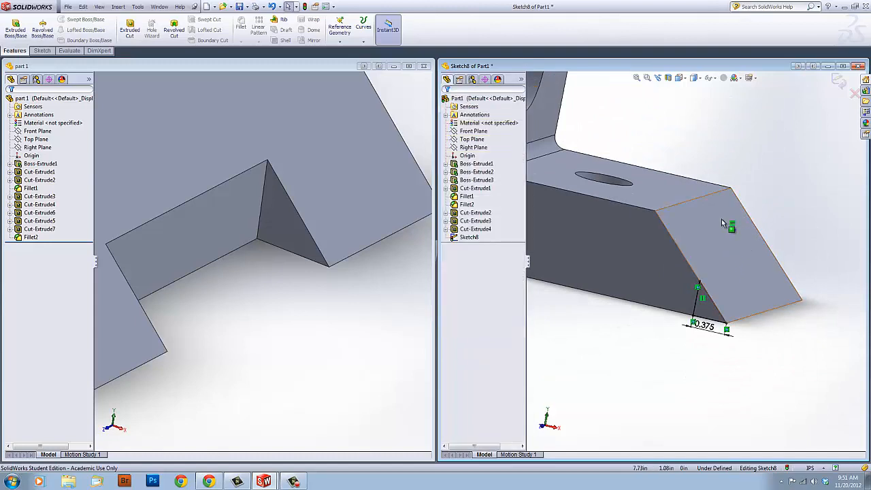
click(733, 227)
key(Delete)
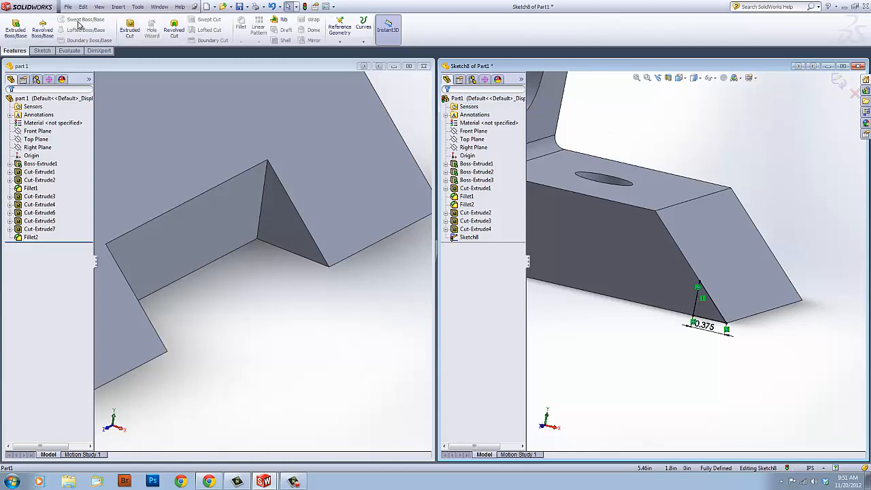
Start an extruded cut from the triangle sketch, beginning at a 0.875 in offset from the sketch plane, reversed into the block.
click(130, 27)
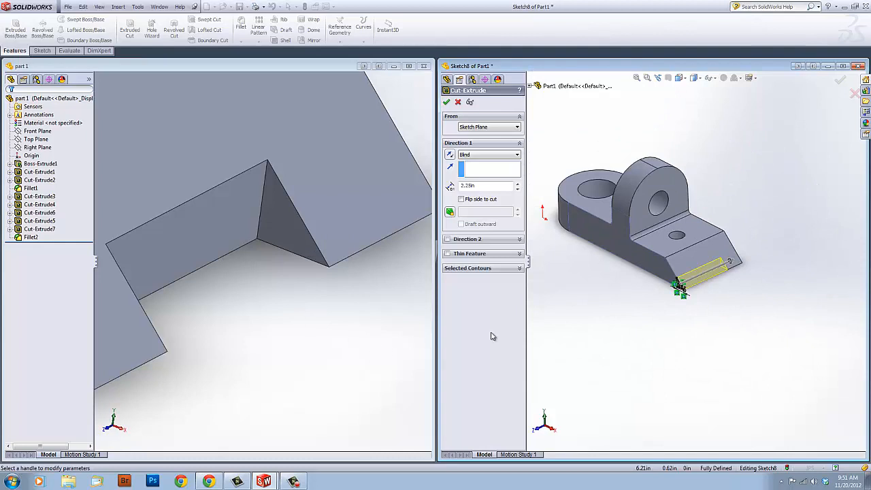
scroll(687, 315, down, 3)
scroll(659, 304, up, 1)
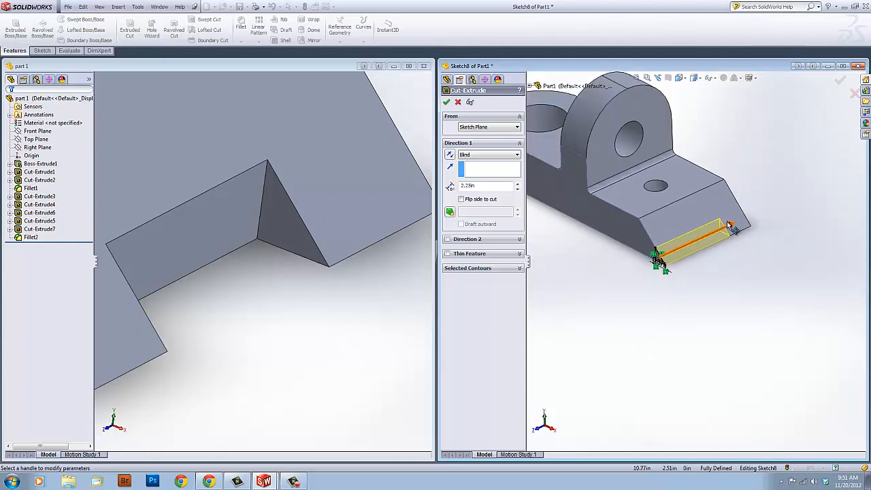
scroll(666, 252, down, 4)
scroll(632, 288, down, 2)
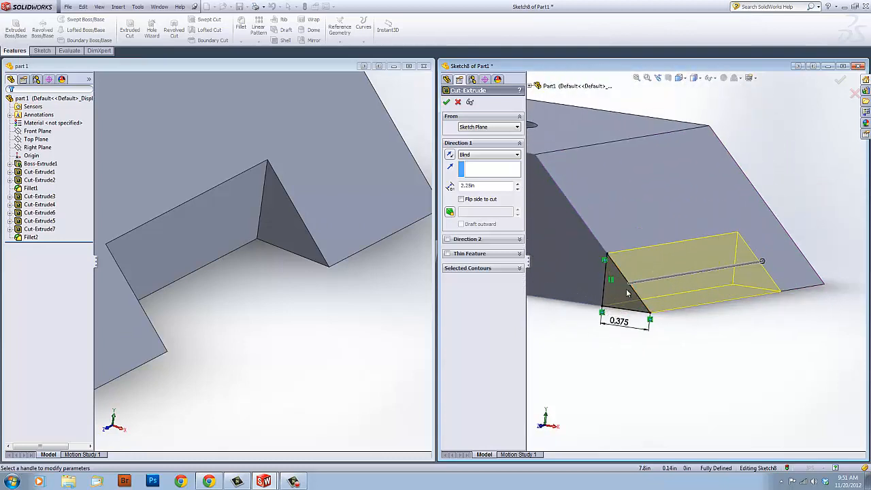
click(516, 127)
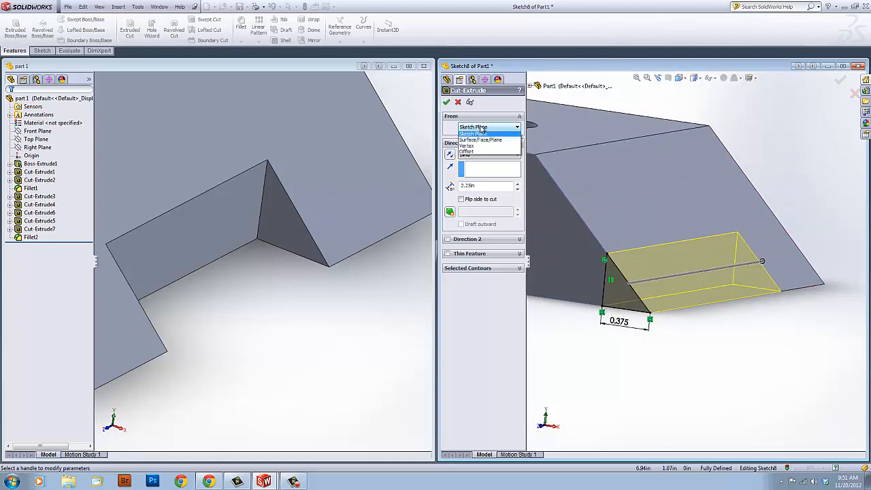
click(507, 153)
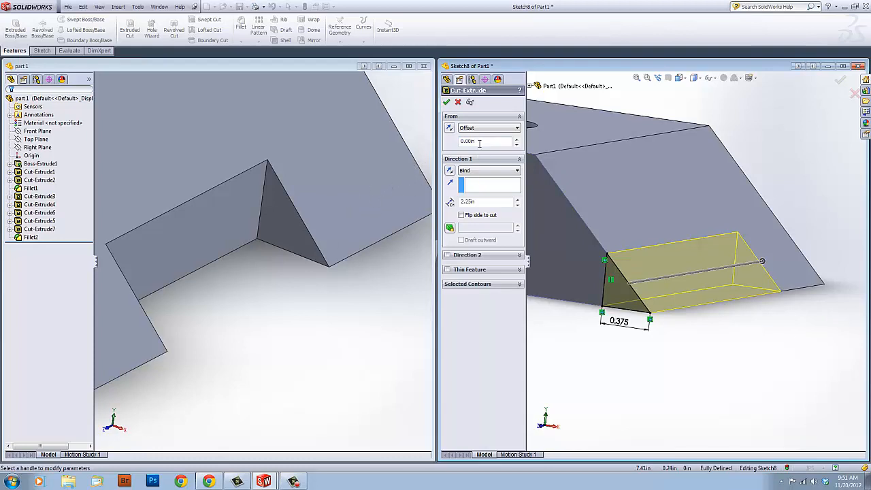
drag(484, 142, 447, 146)
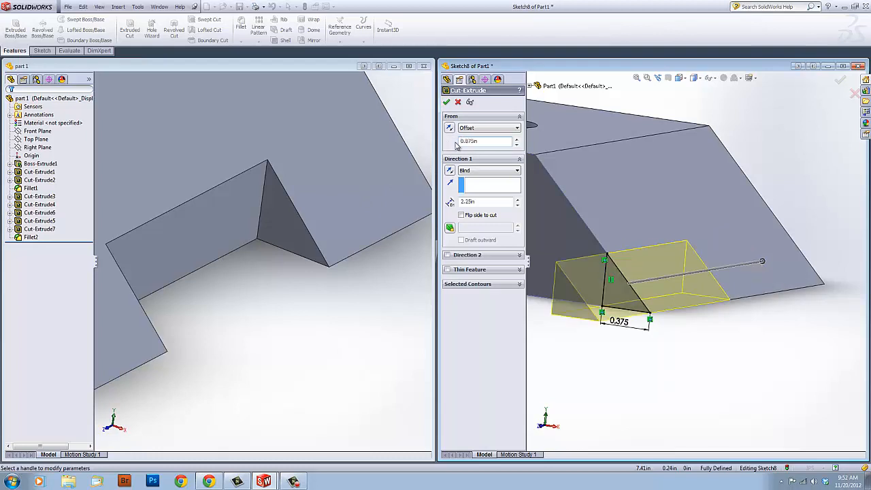
key(Return)
scroll(699, 250, down, 3)
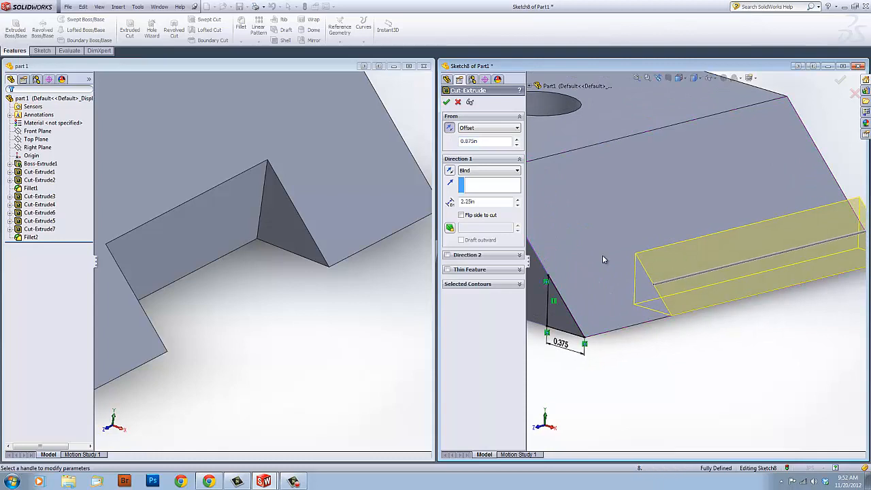
Set the blind cut depth to 1.25 in and complete the notch in the sloped end.
drag(479, 202, 426, 204)
text(1.25)
key(Return)
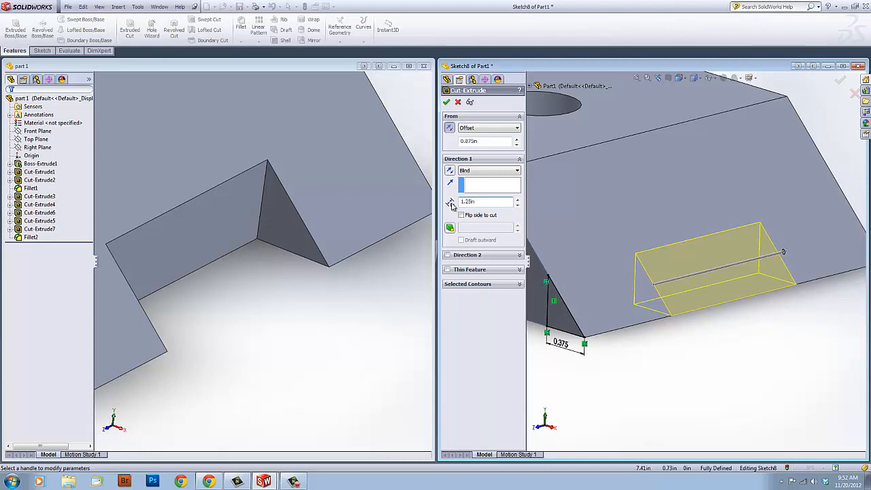
click(447, 102)
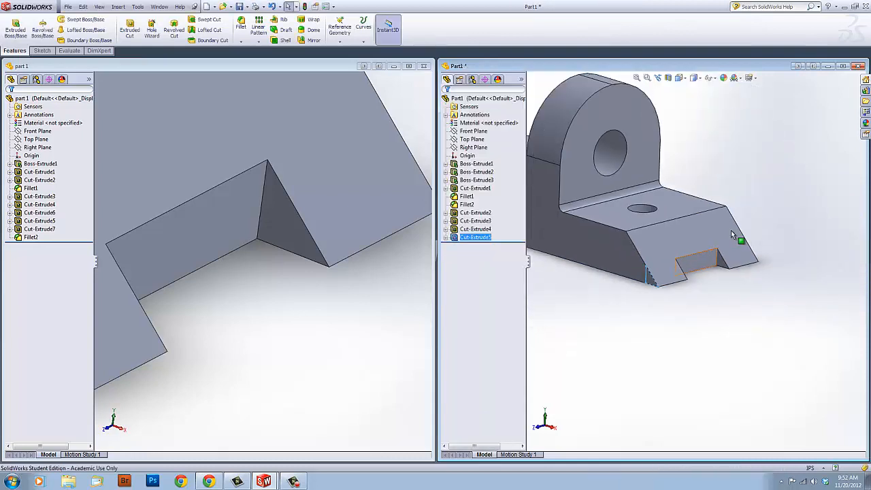
Show the reference part and the new part in isometric view to compare them.
click(356, 340)
key(space)
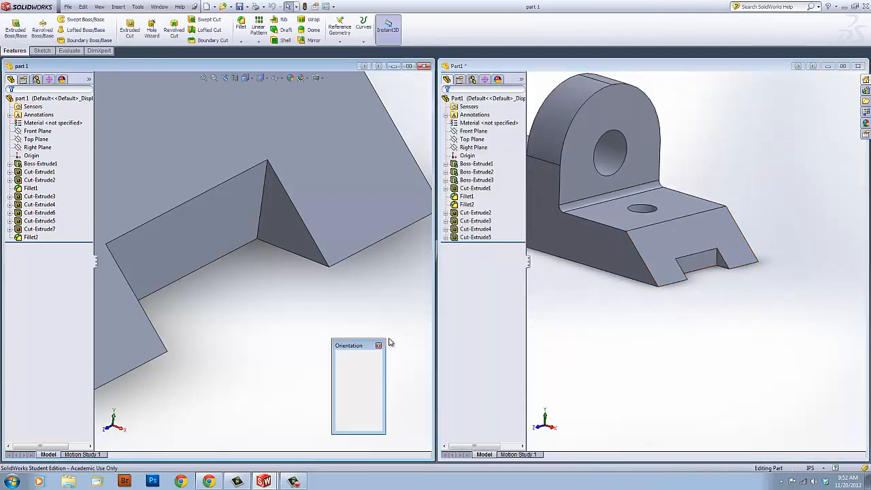
click(350, 409)
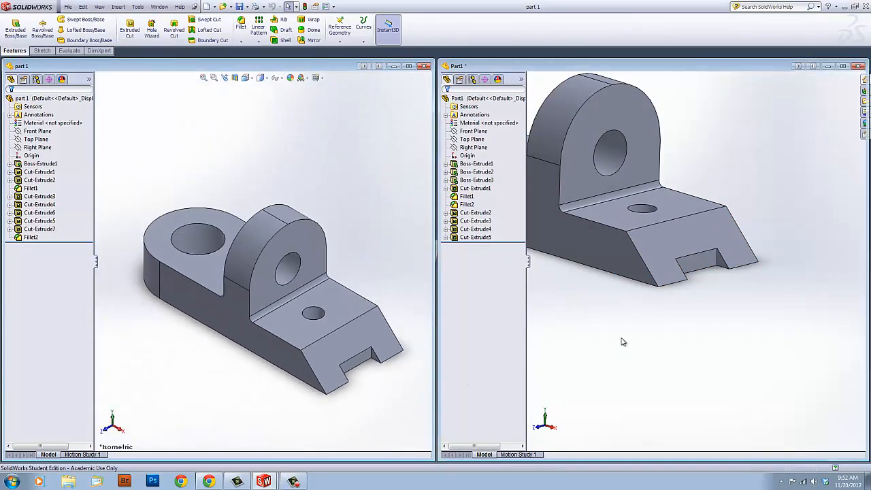
click(639, 342)
key(space)
click(659, 409)
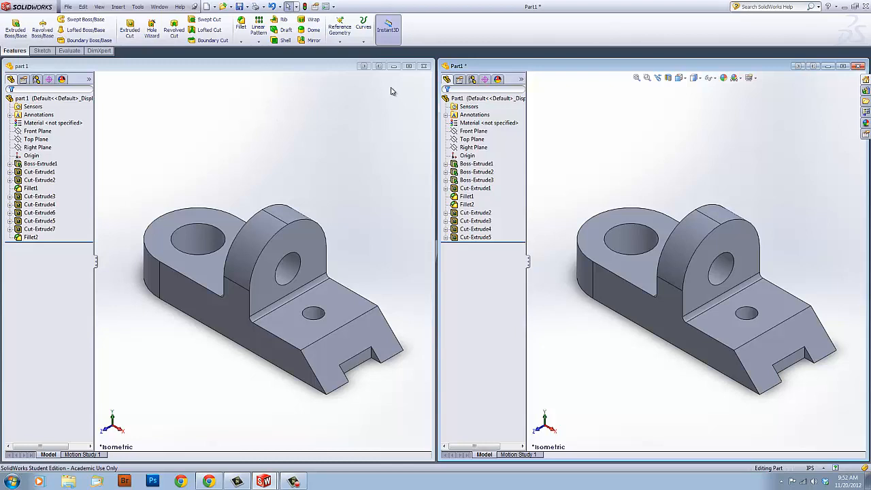
Close the reference part and save the new part, maximized, under the file name "Youtube first part".
click(423, 66)
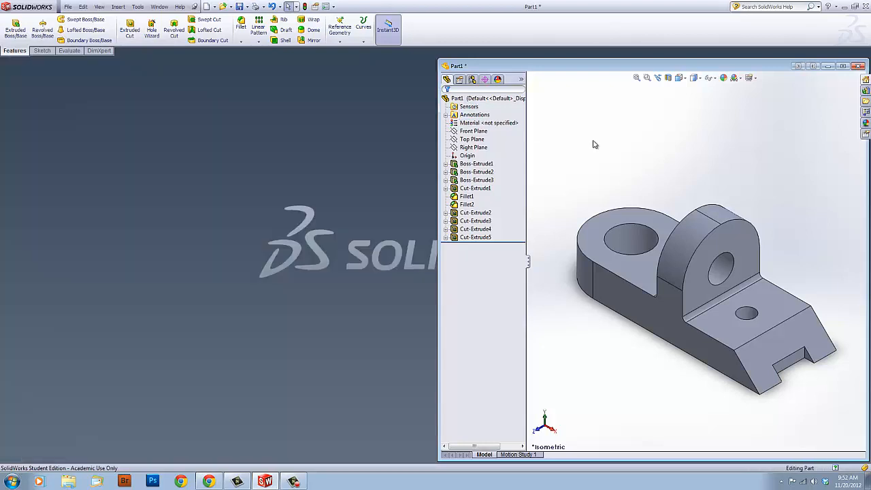
click(842, 66)
click(68, 6)
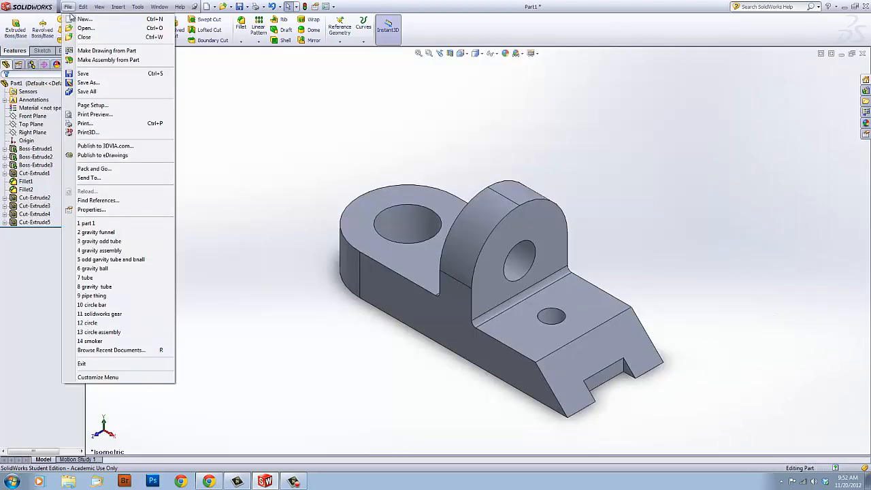
click(109, 83)
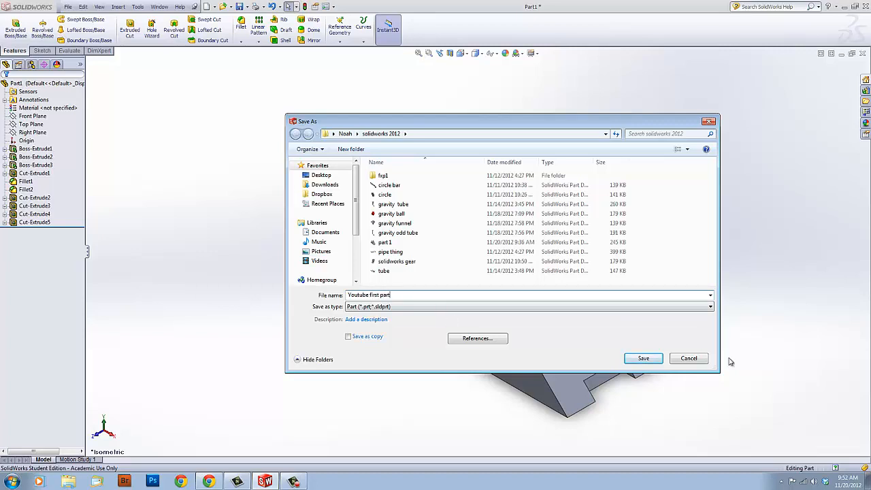
click(643, 357)
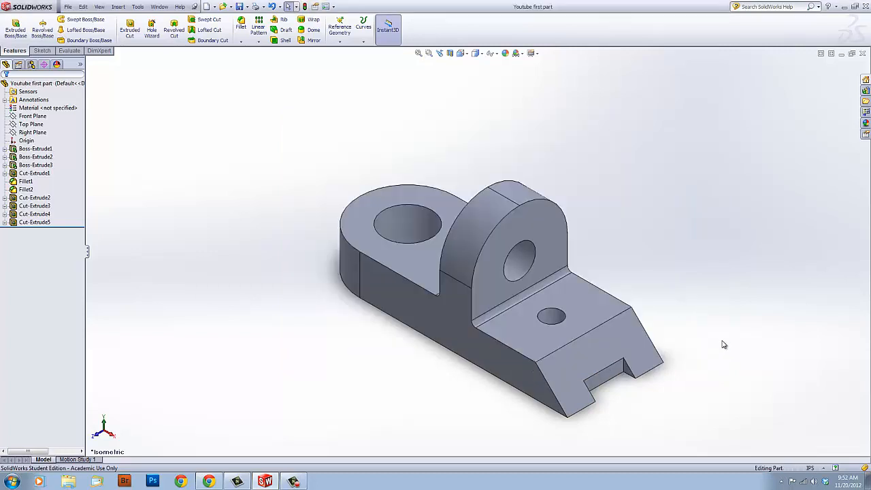